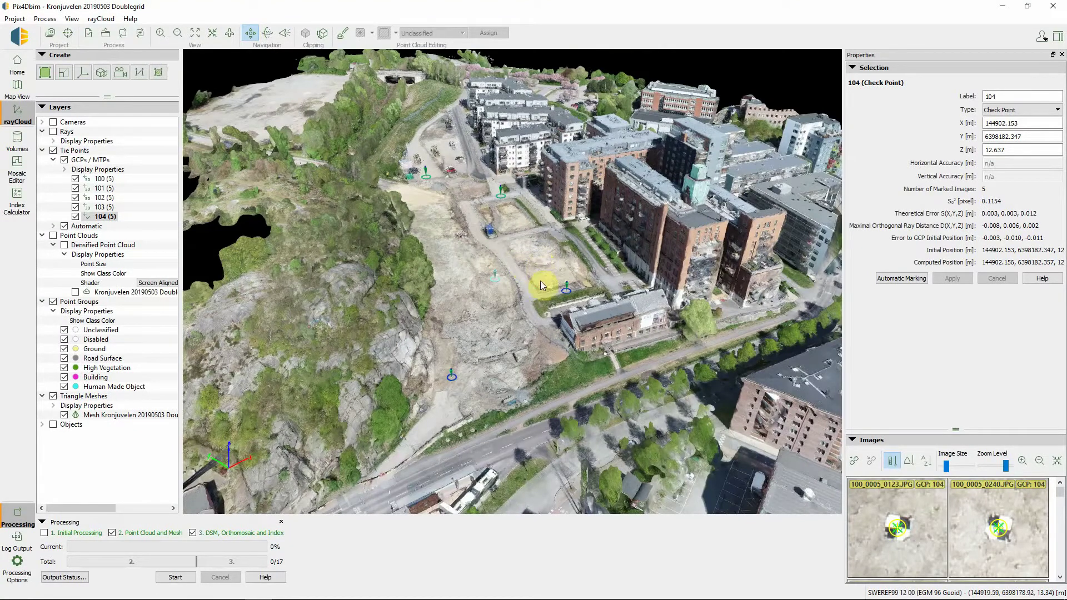
# Orbit and zoom around the textured Kronjuvelen model to inspect the site
pyautogui.moveTo(538, 287)
pyautogui.mouseDown()
pyautogui.moveTo(598, 343)
pyautogui.moveTo(543, 333)
pyautogui.moveTo(443, 443)
pyautogui.moveTo(549, 395)
pyautogui.moveTo(403, 311)
pyautogui.moveTo(539, 312)
pyautogui.moveTo(516, 285)
pyautogui.moveTo(636, 325)
pyautogui.moveTo(588, 309)
pyautogui.moveTo(573, 275)
pyautogui.moveTo(437, 262)
pyautogui.mouseUp()
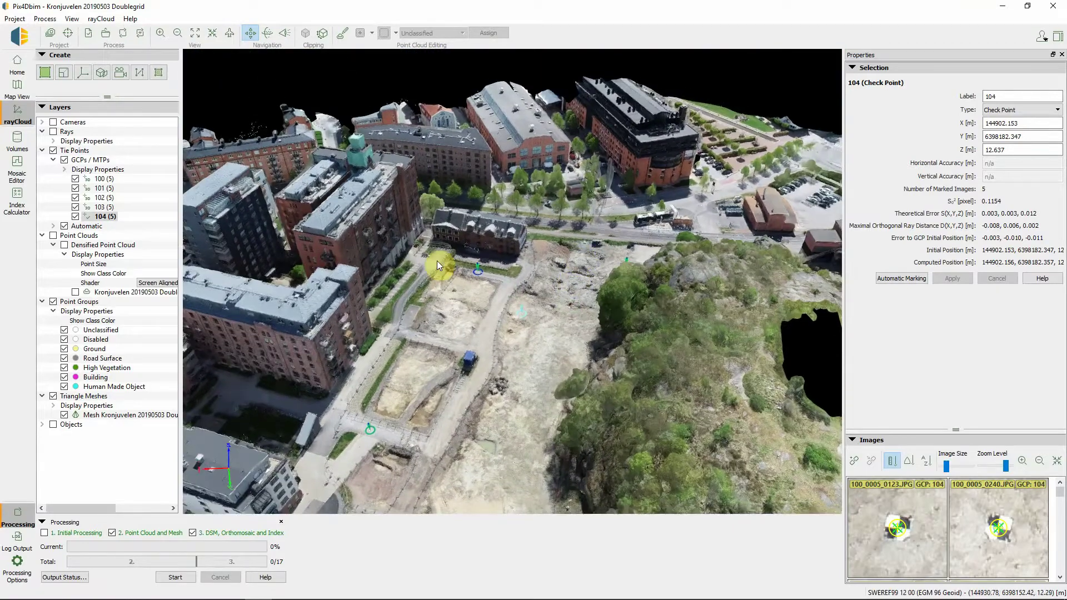
pyautogui.scroll(3, 455, 290)
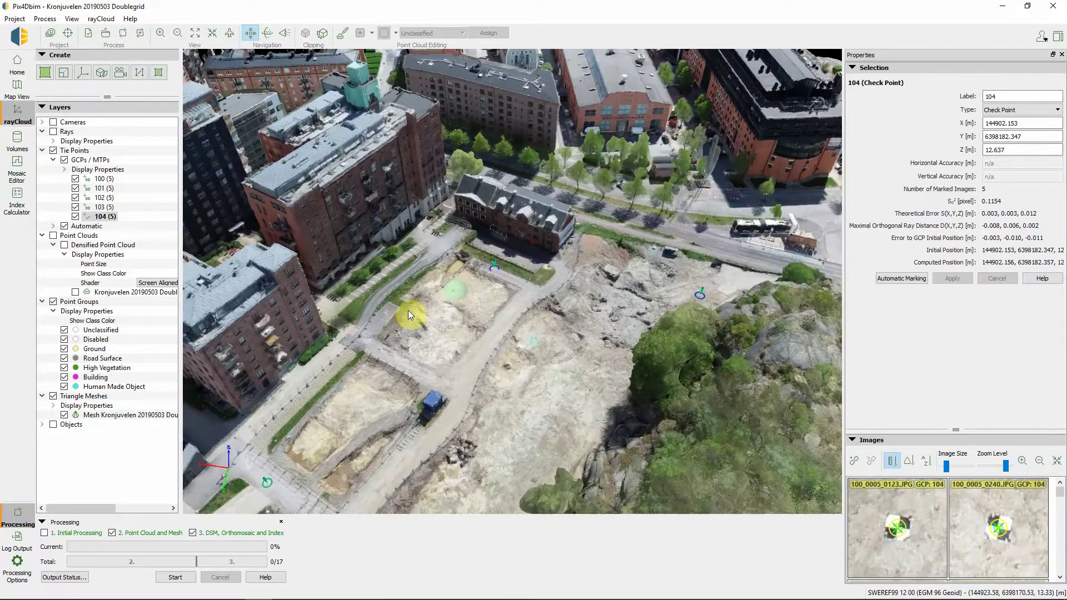
pyautogui.moveTo(407, 311); pyautogui.dragTo(380, 299)
pyautogui.scroll(3, 495, 279)
pyautogui.scroll(3, 499, 278)
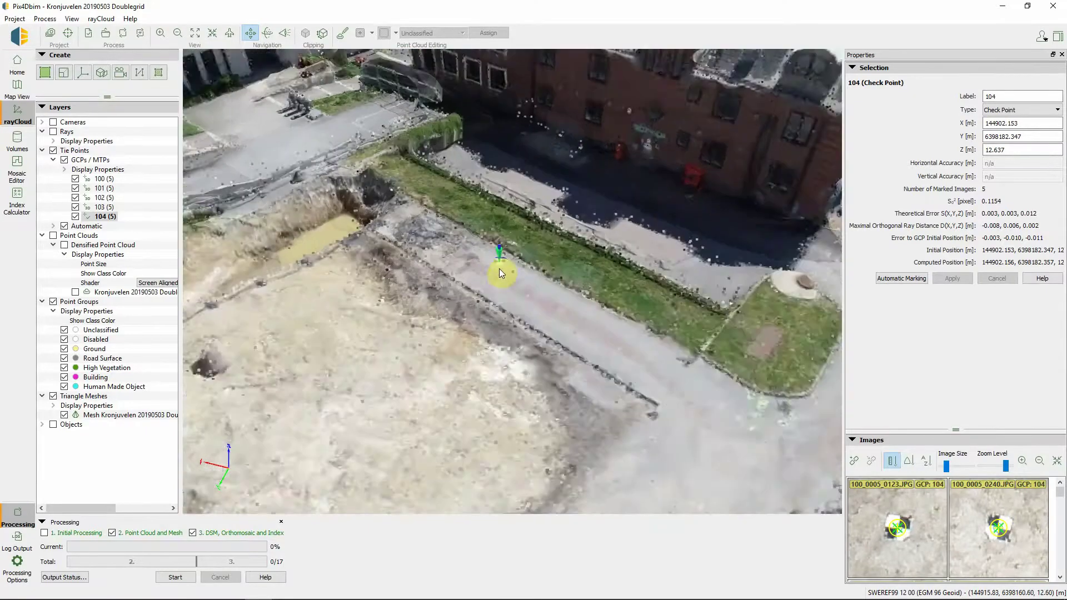
pyautogui.scroll(3, 499, 269)
pyautogui.scroll(2, 500, 267)
pyautogui.scroll(3, 500, 265)
pyautogui.scroll(2, 499, 245)
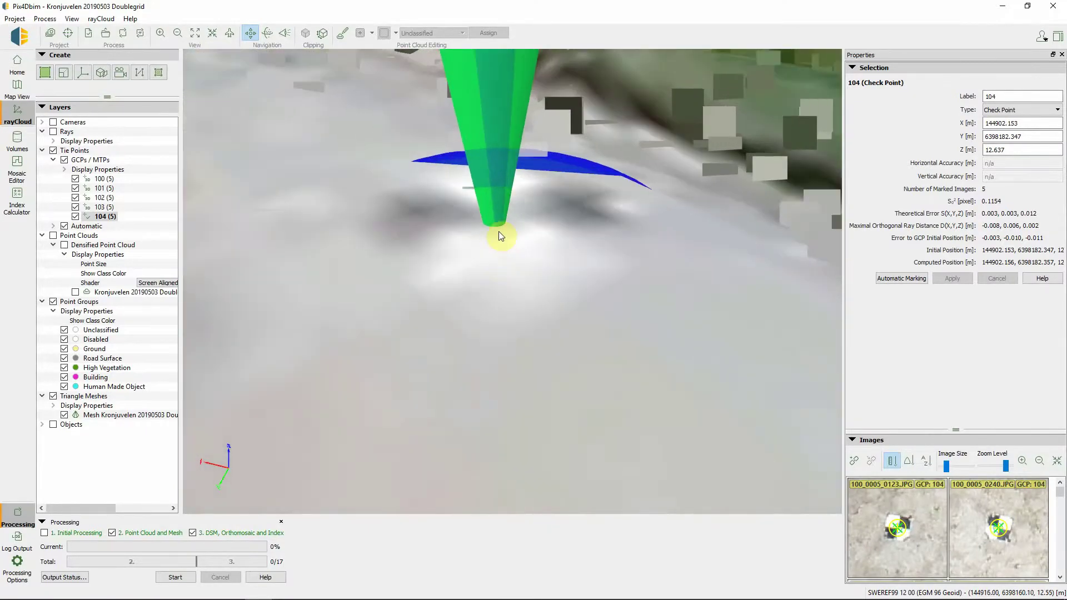
pyautogui.scroll(-3, 498, 232)
pyautogui.scroll(-2, 498, 231)
pyautogui.scroll(-1, 499, 231)
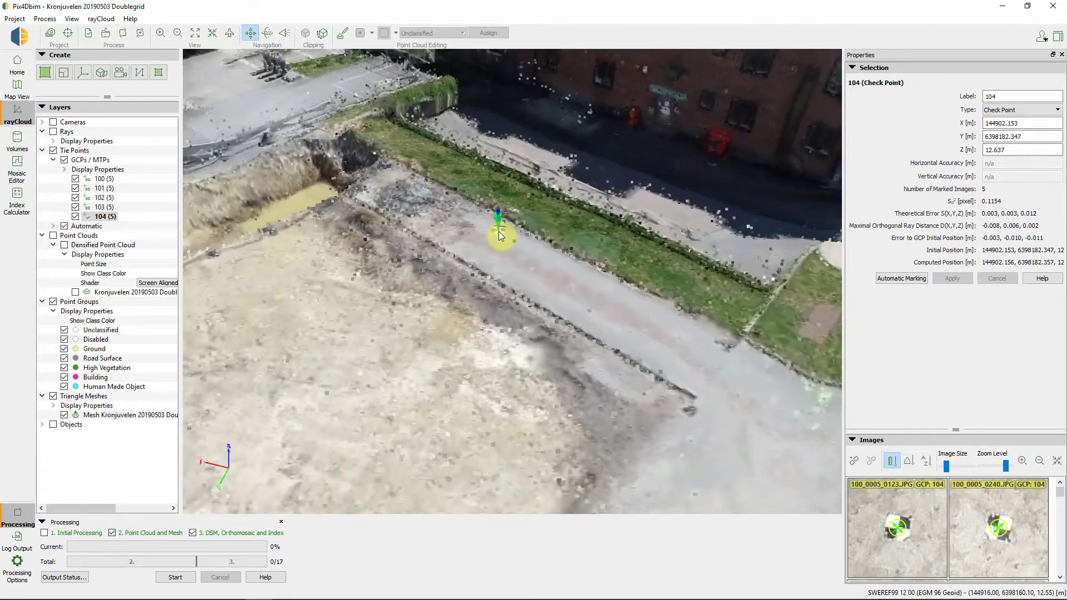
pyautogui.scroll(-1, 499, 231)
pyautogui.scroll(-1, 499, 231)
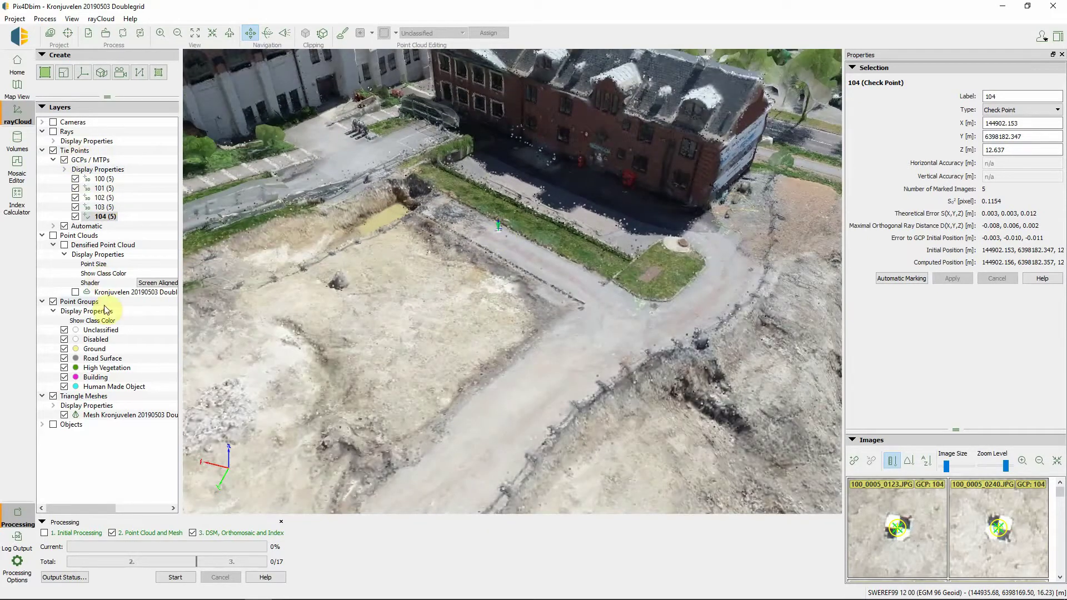
pyautogui.scroll(-1, 494, 297)
pyautogui.scroll(-1, 489, 285)
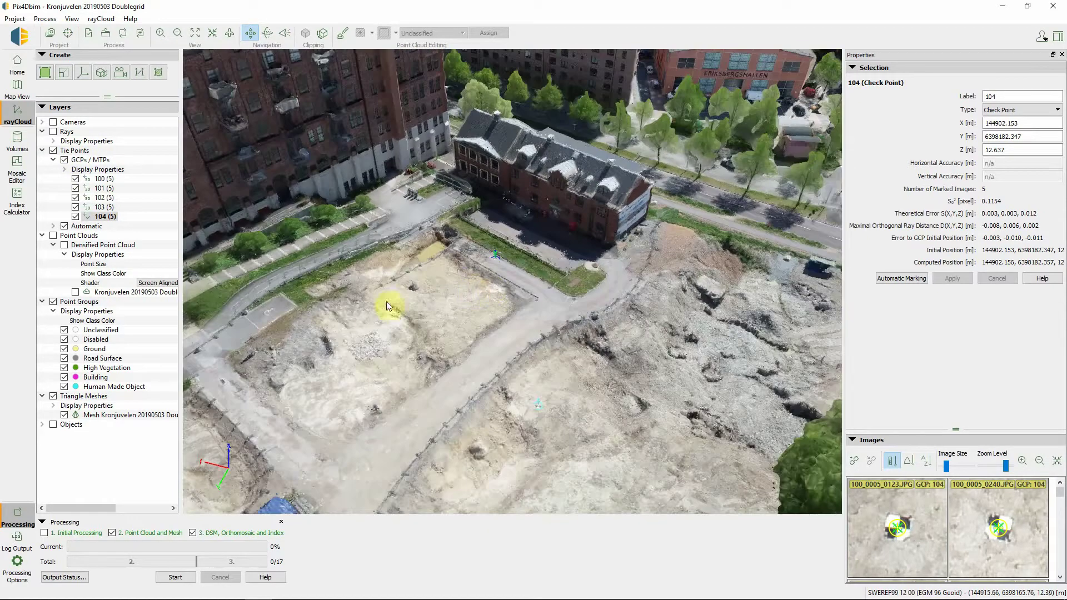
# Hide the Triangle Meshes layer and show the Densified Point Cloud instead
pyautogui.click(53, 396)
pyautogui.moveTo(372, 249); pyautogui.dragTo(376, 244)
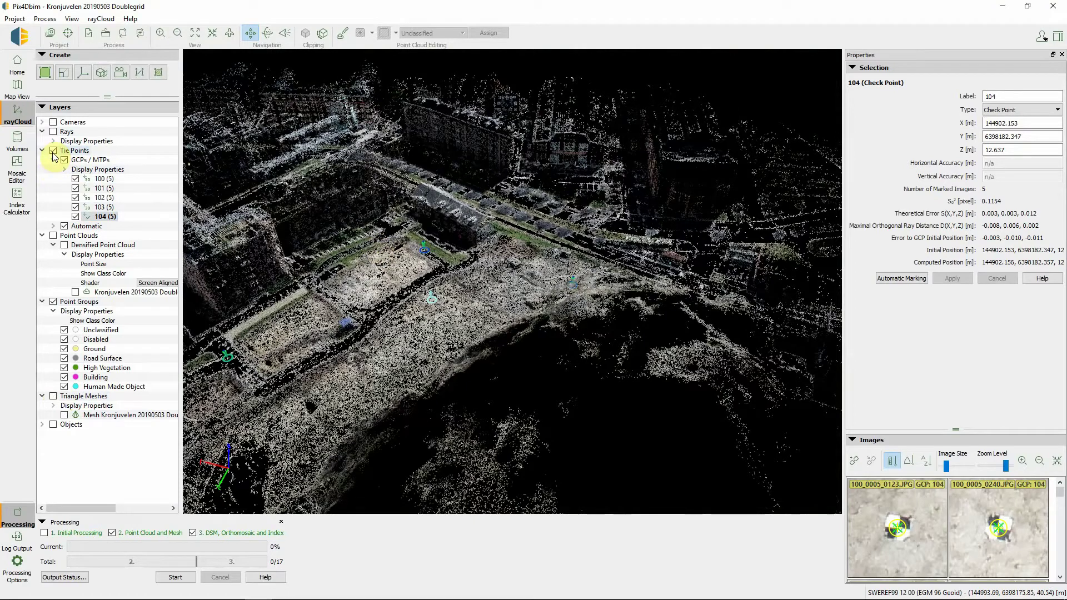
pyautogui.click(54, 235)
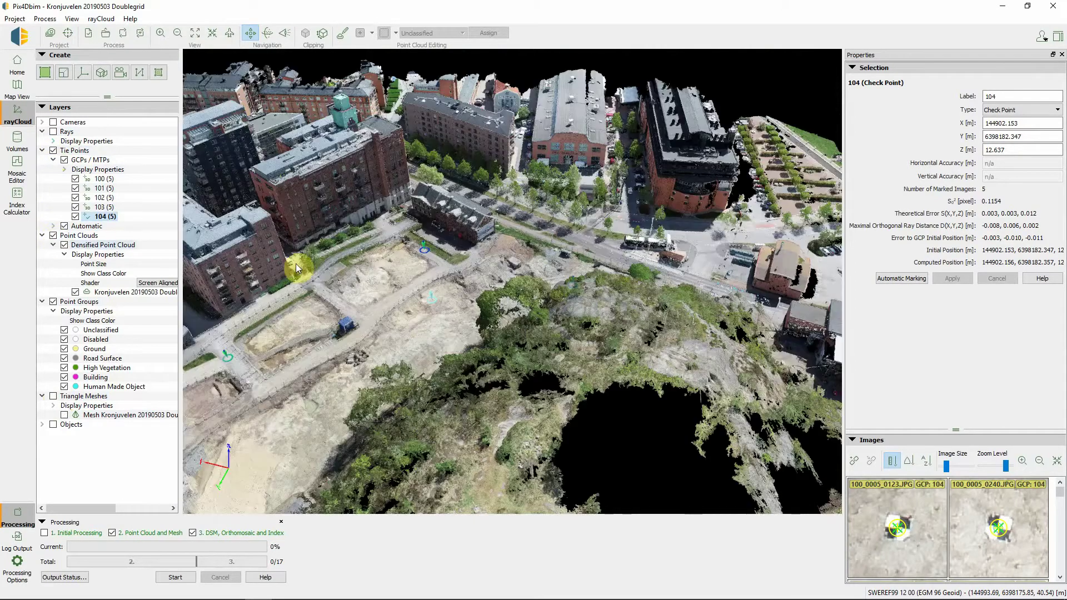
pyautogui.moveTo(405, 268); pyautogui.dragTo(476, 310)
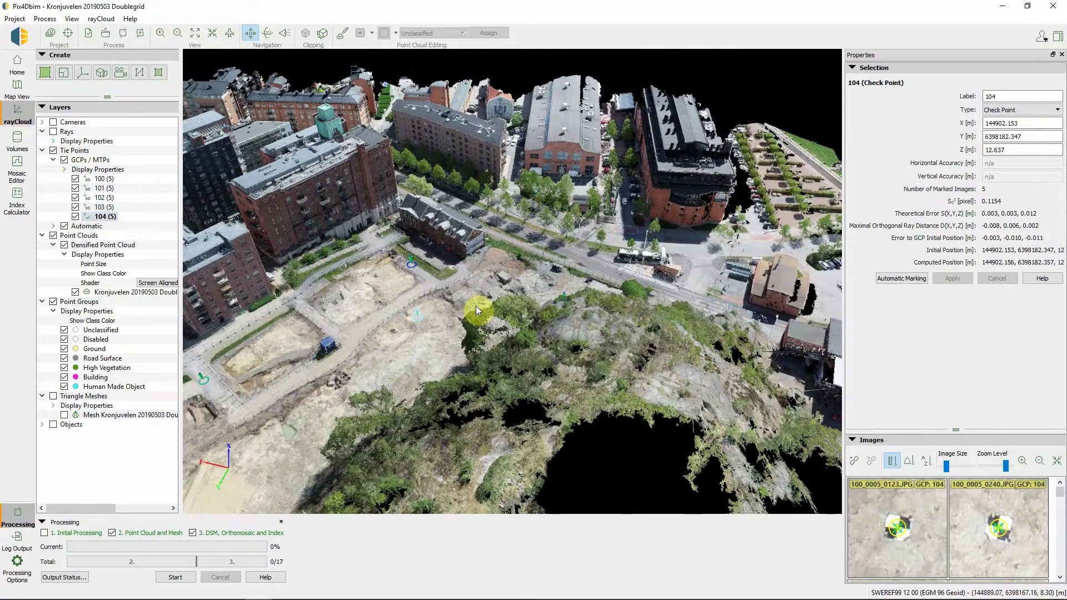
pyautogui.scroll(10, 364, 314)
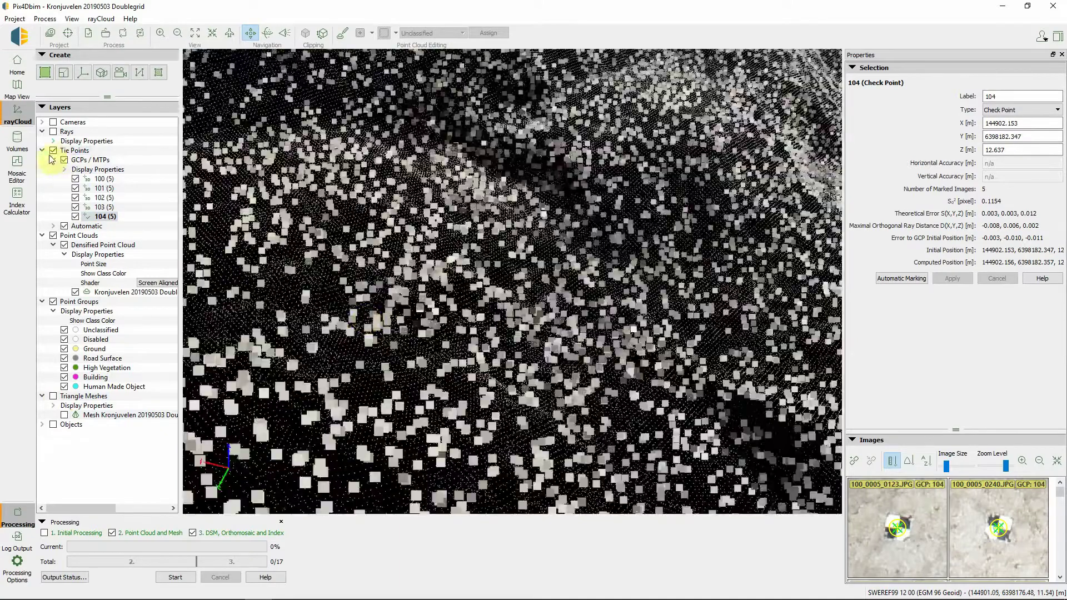
# Hide the tie points and GCP markers, then view the dense cloud from above
pyautogui.click(53, 150)
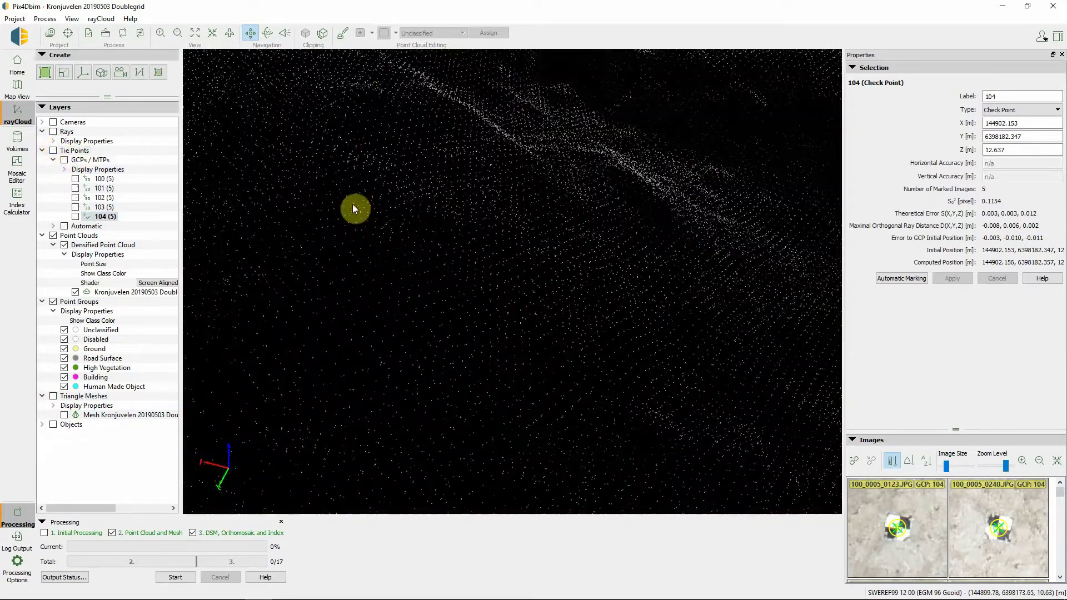
pyautogui.moveTo(354, 198); pyautogui.dragTo(348, 229)
pyautogui.scroll(5, 349, 225)
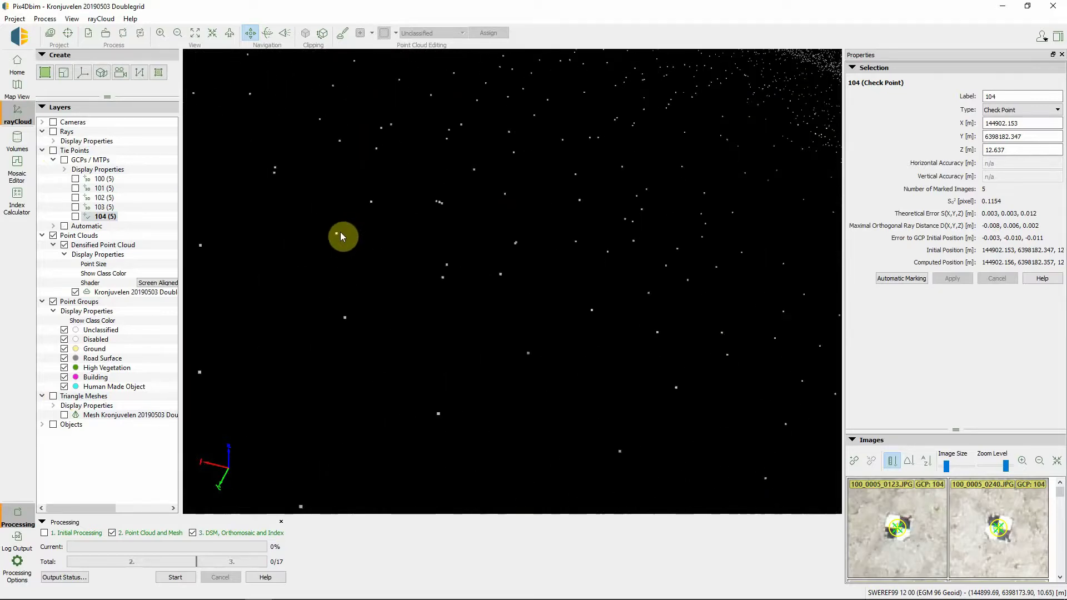
pyautogui.scroll(2, 340, 234)
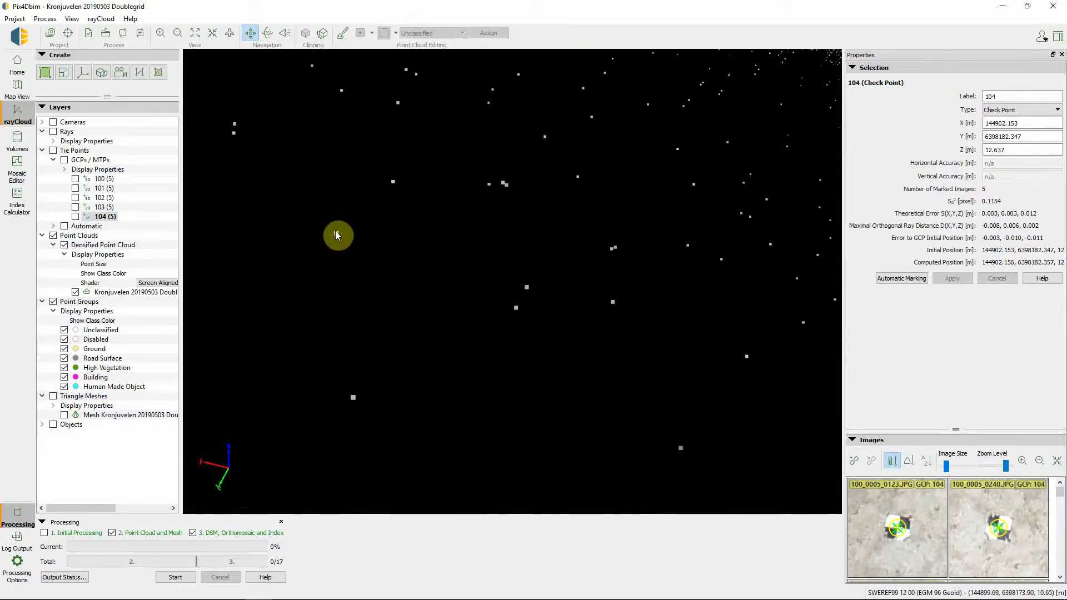
pyautogui.scroll(-2, 334, 233)
pyautogui.scroll(-1, 335, 234)
pyautogui.scroll(-1, 335, 233)
pyautogui.scroll(-1, 335, 233)
pyautogui.scroll(-2, 335, 234)
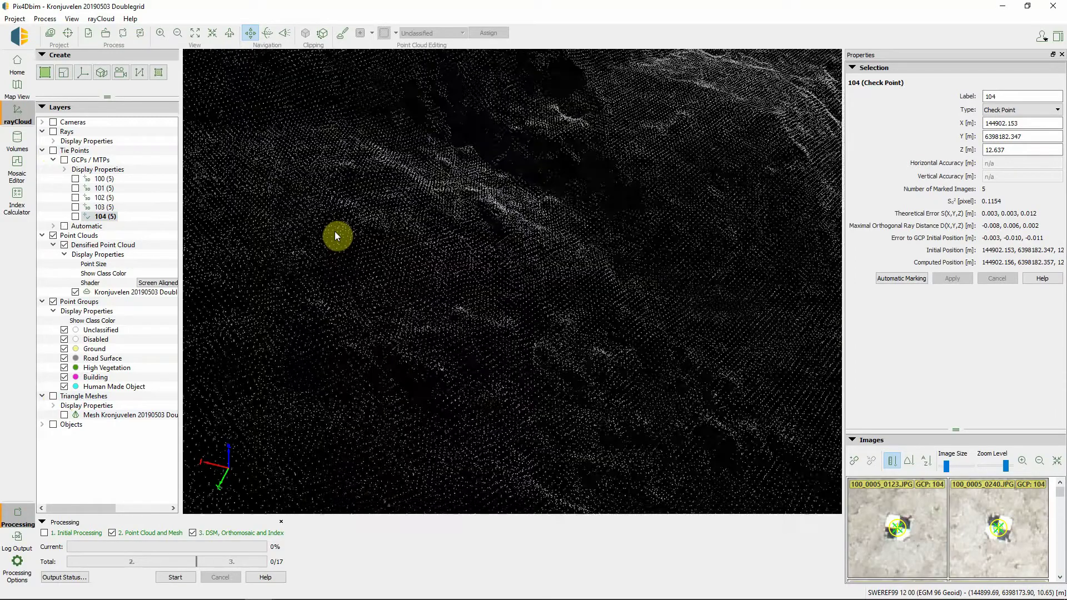
pyautogui.scroll(-1, 356, 222)
pyautogui.scroll(-1, 355, 223)
pyautogui.scroll(-1, 356, 222)
pyautogui.scroll(-1, 356, 222)
pyautogui.scroll(-1, 356, 223)
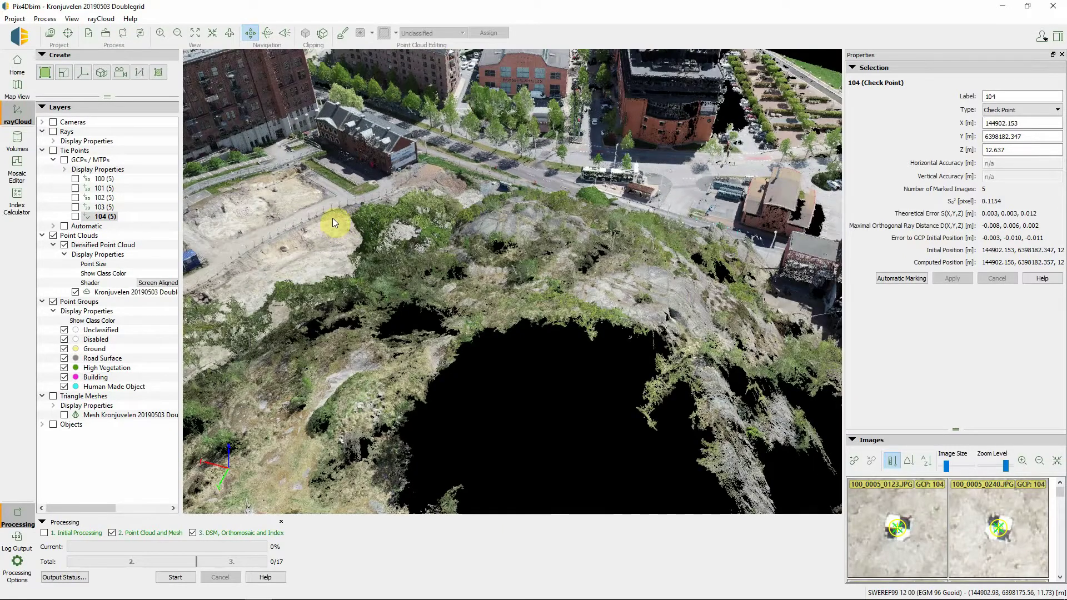
pyautogui.scroll(-1, 334, 221)
pyautogui.moveTo(338, 206)
pyautogui.mouseDown()
pyautogui.moveTo(346, 245)
pyautogui.moveTo(287, 268)
pyautogui.moveTo(348, 249)
pyautogui.moveTo(242, 254)
pyautogui.moveTo(268, 194)
pyautogui.moveTo(345, 175)
pyautogui.mouseUp()
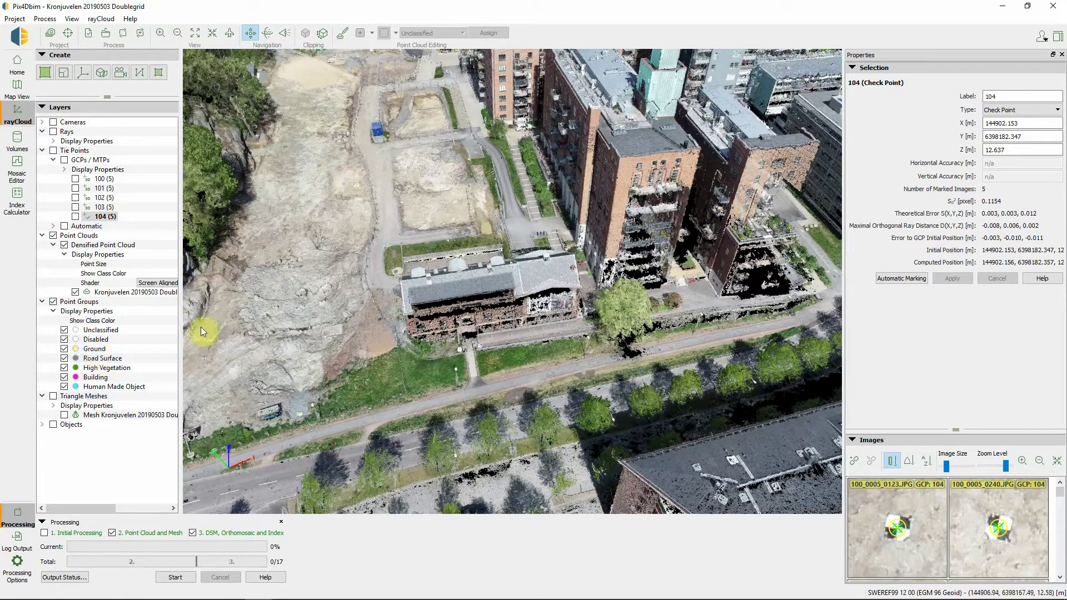
pyautogui.click(65, 368)
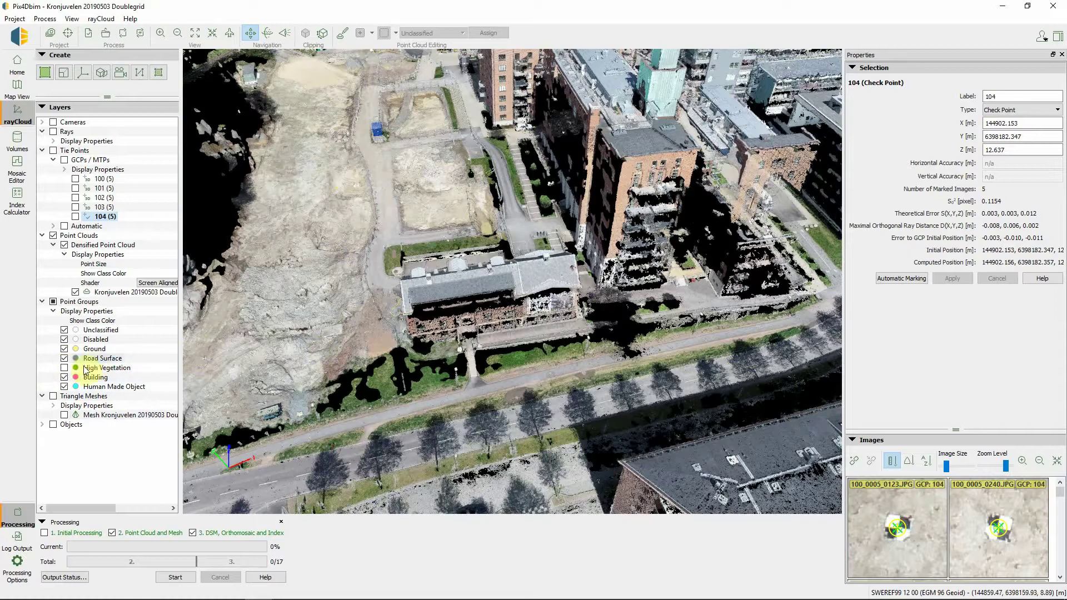
pyautogui.click(65, 379)
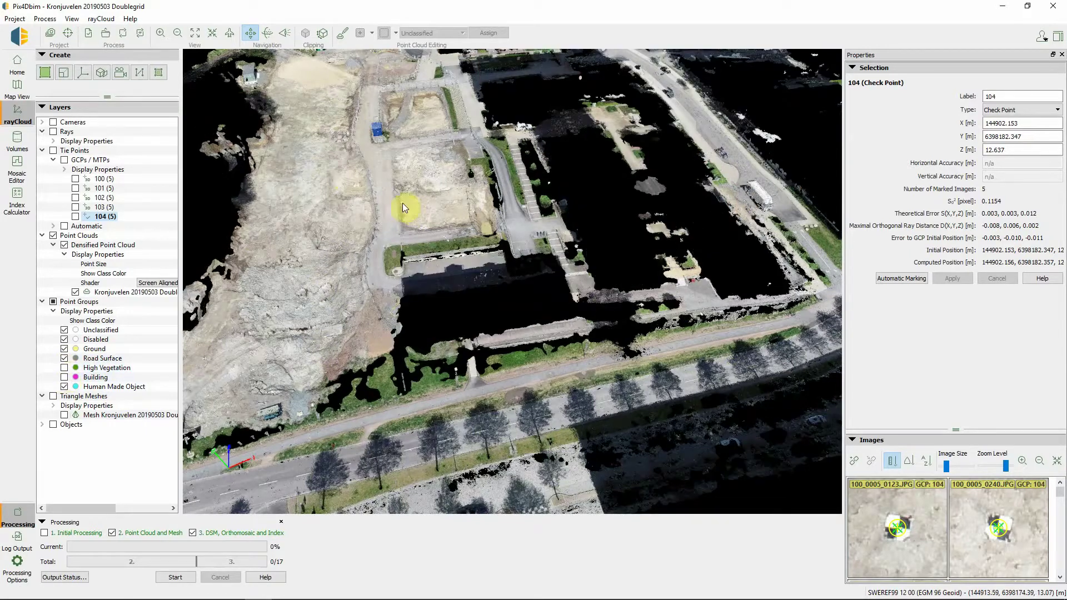
pyautogui.scroll(5, 532, 276)
pyautogui.scroll(3, 494, 243)
pyautogui.scroll(-1, 495, 243)
pyautogui.scroll(-1, 494, 242)
pyautogui.scroll(-1, 494, 243)
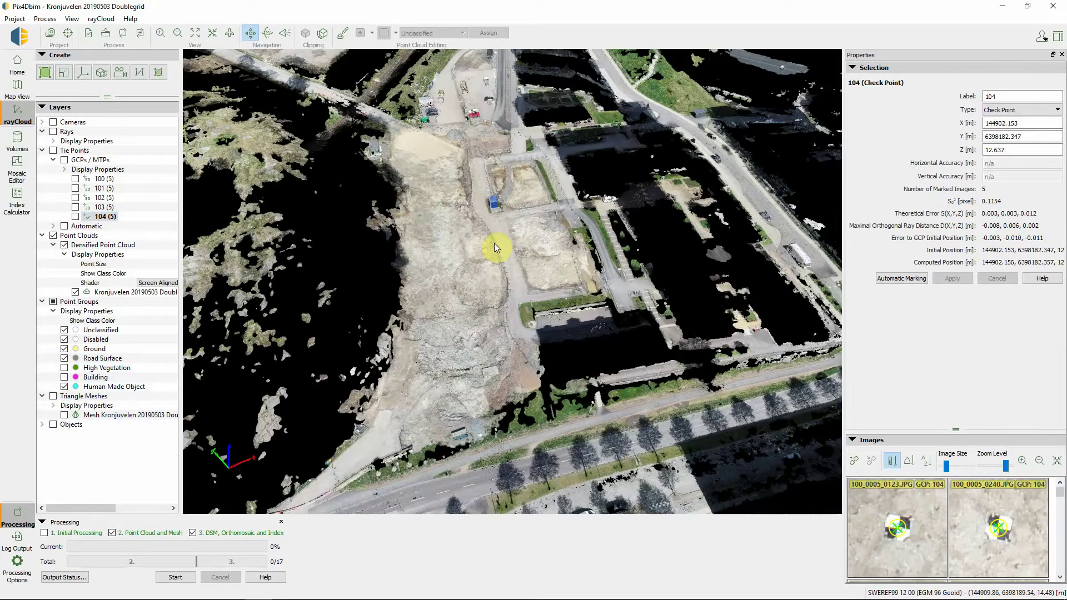
pyautogui.click(65, 359)
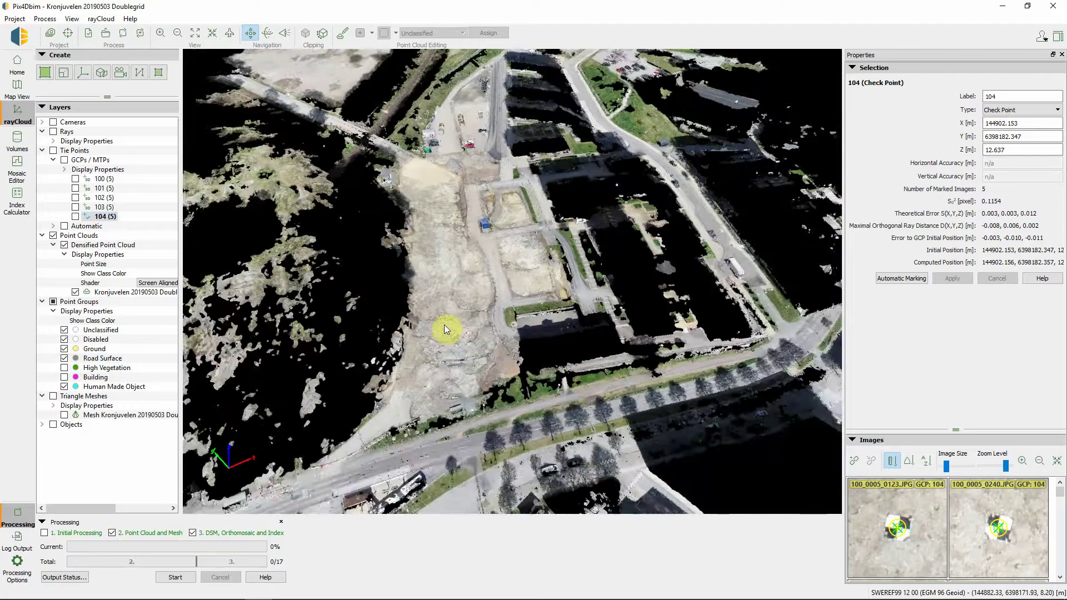
pyautogui.moveTo(445, 330); pyautogui.dragTo(428, 317)
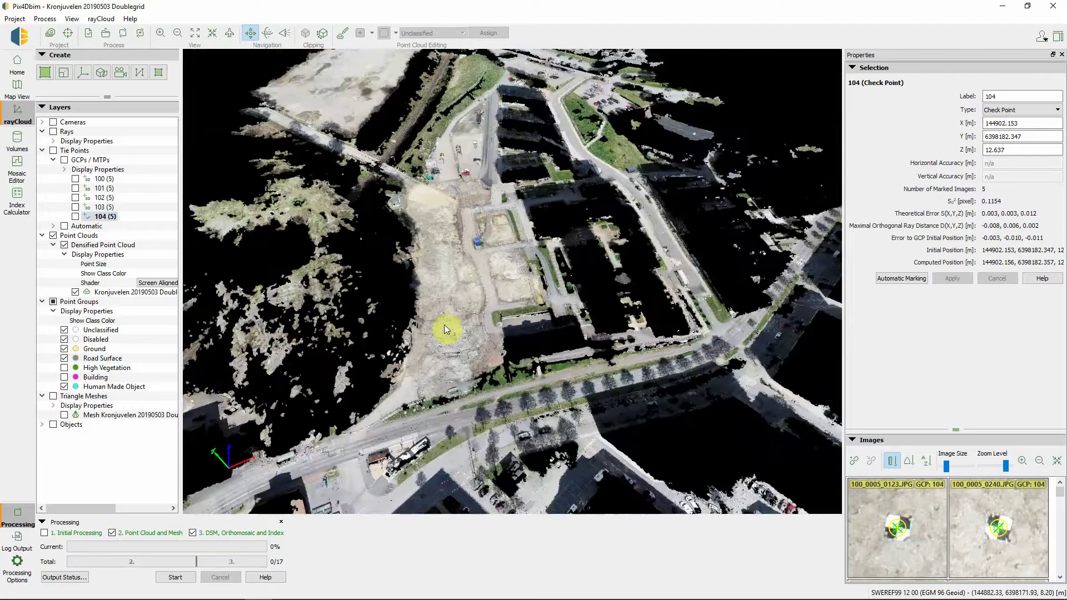
pyautogui.click(65, 367)
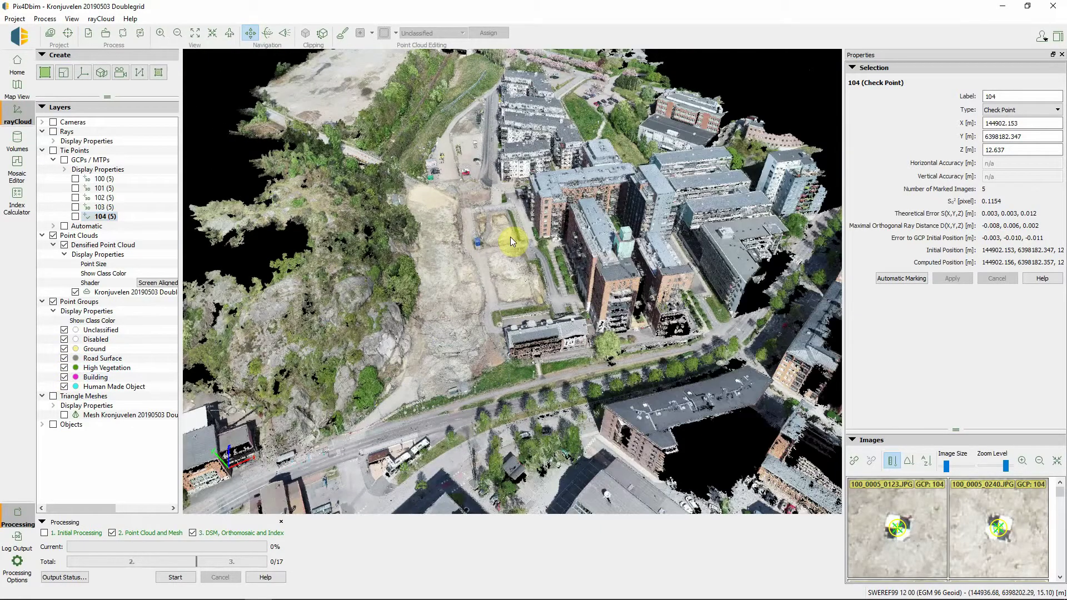
pyautogui.scroll(1, 510, 237)
pyautogui.scroll(1, 510, 237)
pyautogui.scroll(1, 505, 245)
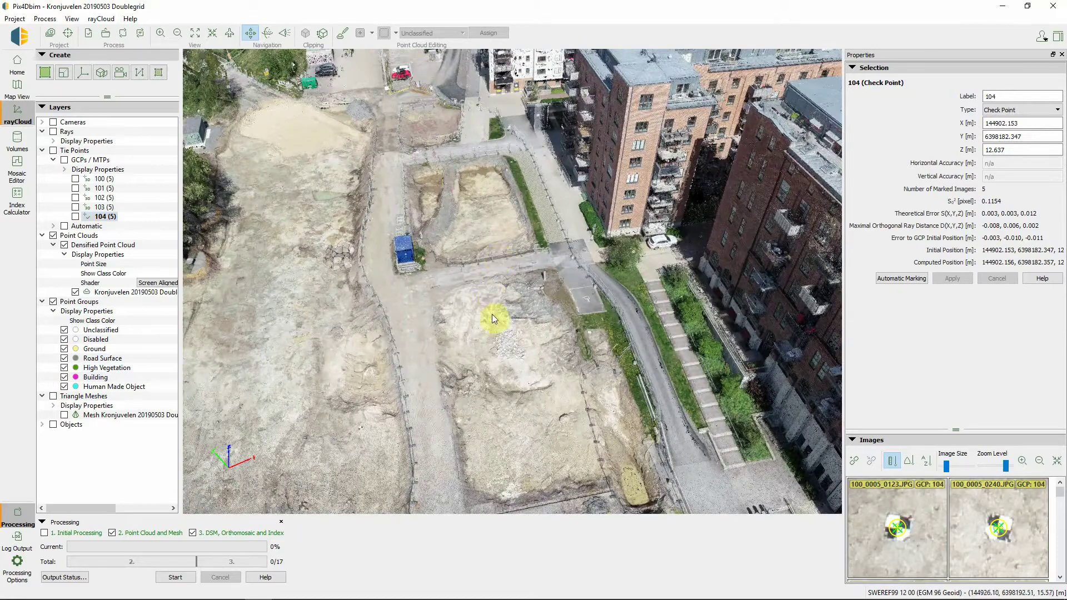
pyautogui.moveTo(495, 345)
pyautogui.mouseDown()
pyautogui.moveTo(449, 242)
pyautogui.moveTo(458, 270)
pyautogui.mouseUp()
pyautogui.moveTo(510, 369)
pyautogui.mouseDown()
pyautogui.moveTo(460, 373)
pyautogui.moveTo(464, 382)
pyautogui.moveTo(376, 372)
pyautogui.moveTo(479, 400)
pyautogui.moveTo(222, 376)
pyautogui.mouseUp()
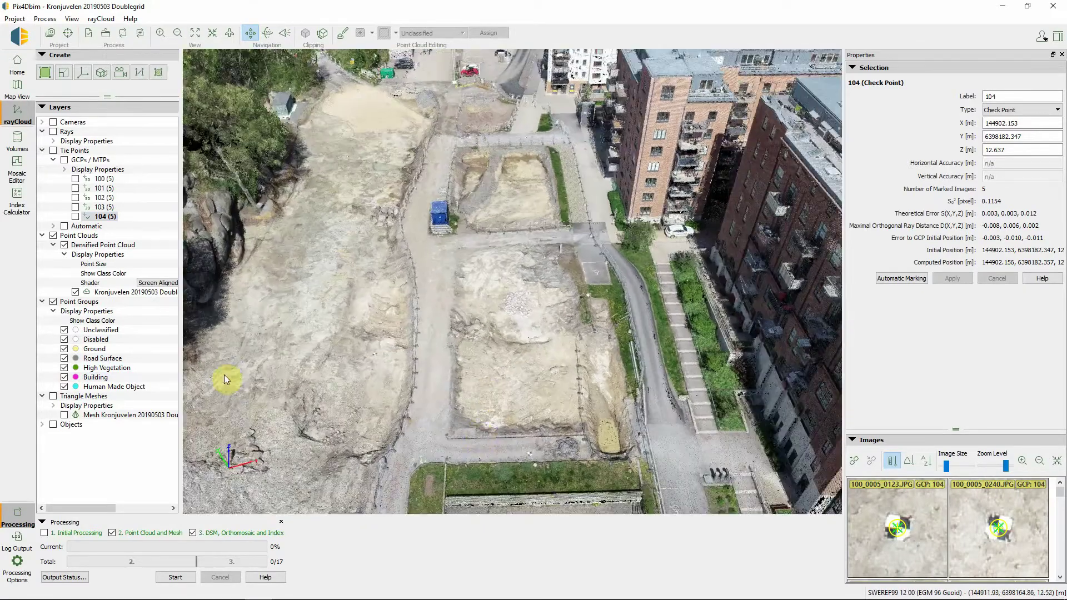
pyautogui.click(18, 142)
# Draw a new four-vertex volume base around the plot
pyautogui.click(51, 78)
pyautogui.click(591, 432)
pyautogui.click(723, 438)
pyautogui.click(712, 250)
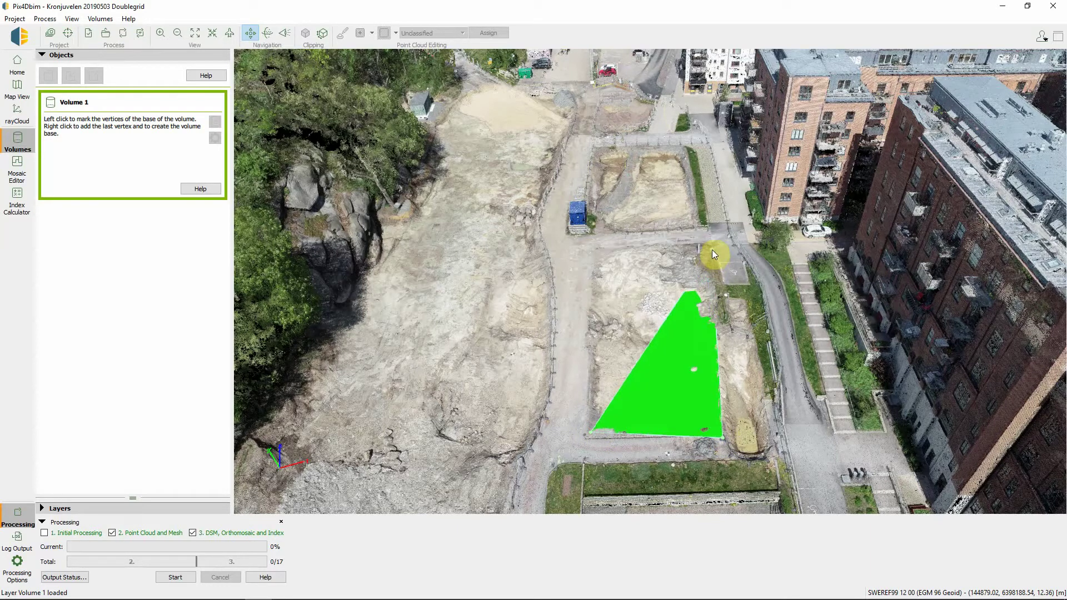
pyautogui.rightClick(598, 251)
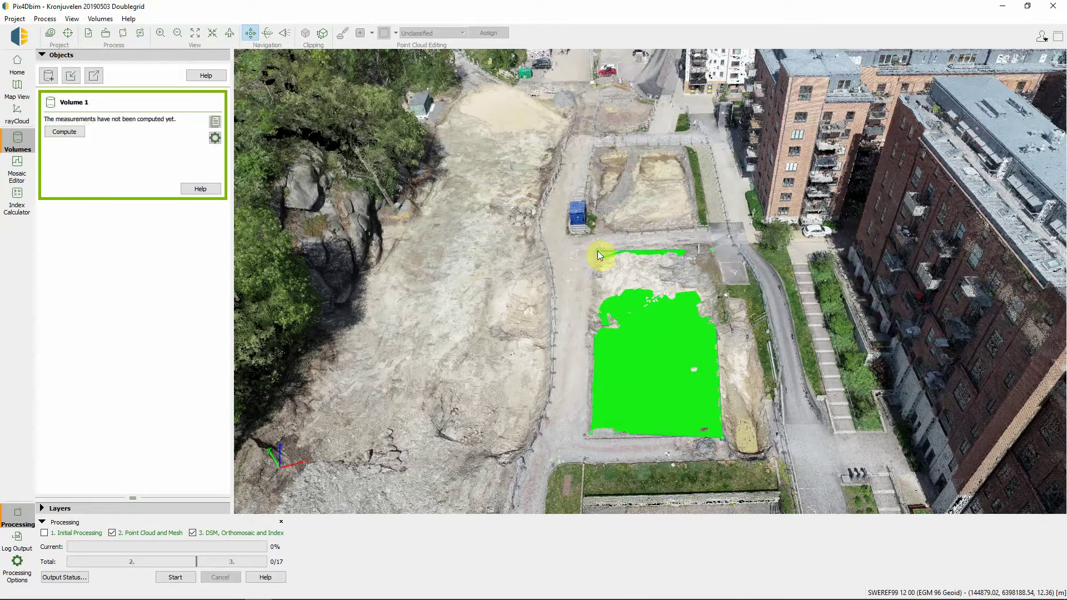
# Set the volume base to a 7 m custom altitude and compute it: 3932.95 m³ cut
pyautogui.click(218, 137)
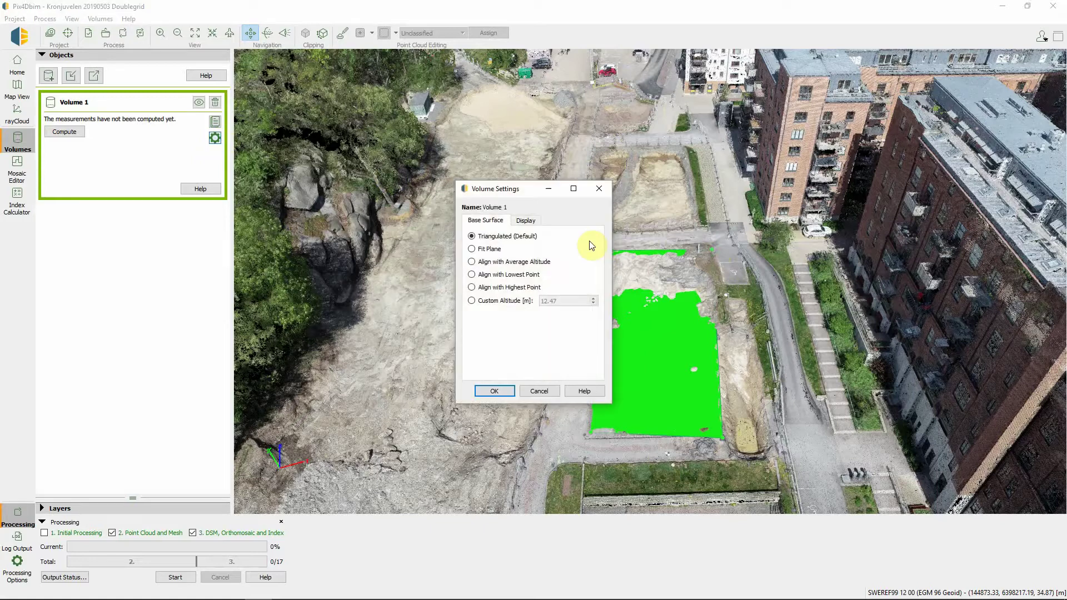
pyautogui.click(473, 301)
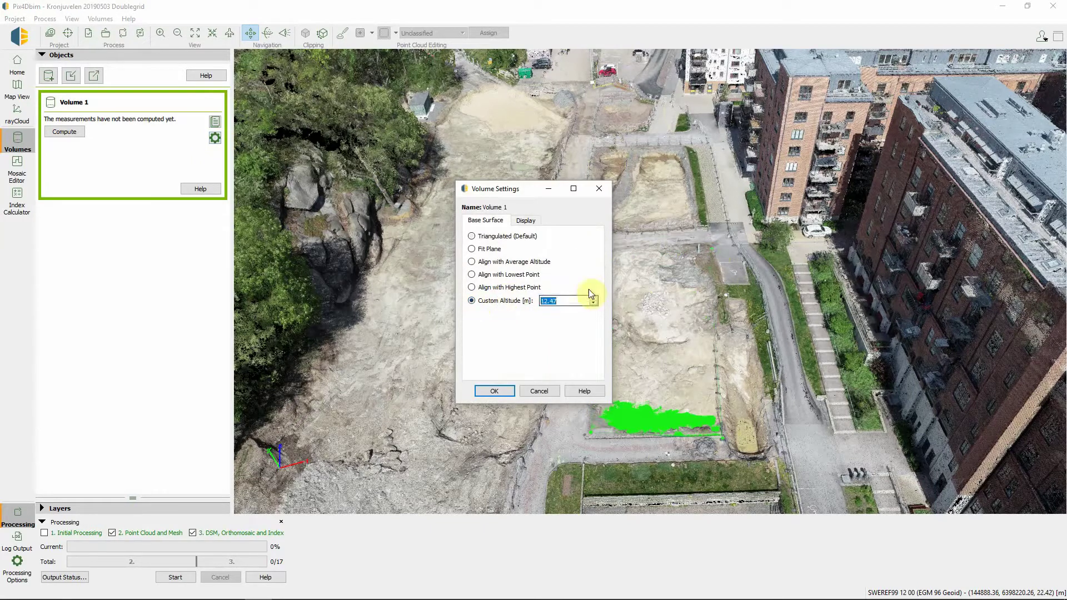
pyautogui.write('7')
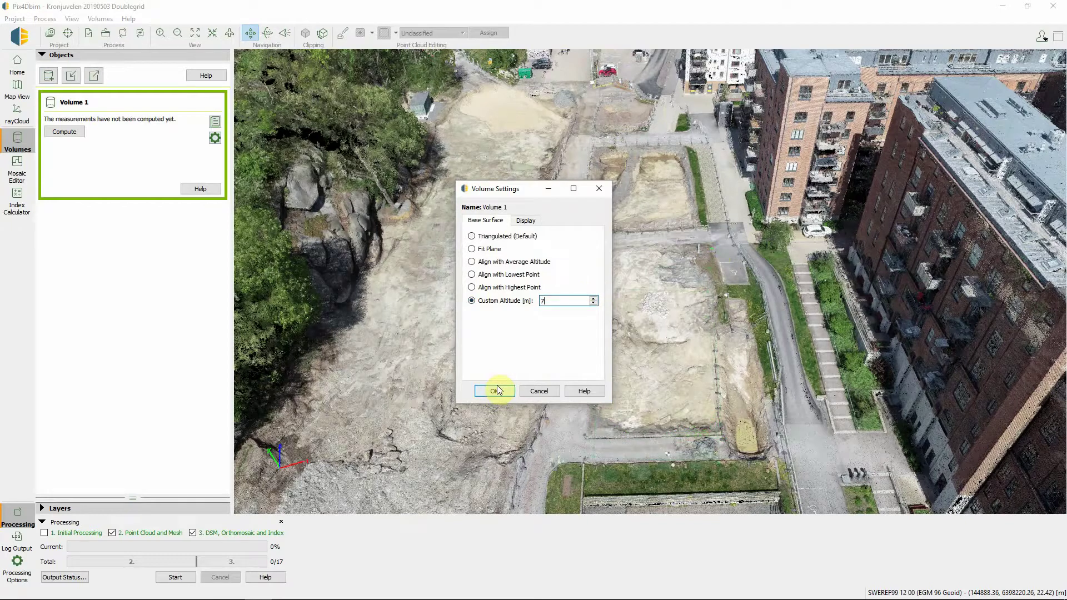
pyautogui.click(497, 391)
pyautogui.click(72, 131)
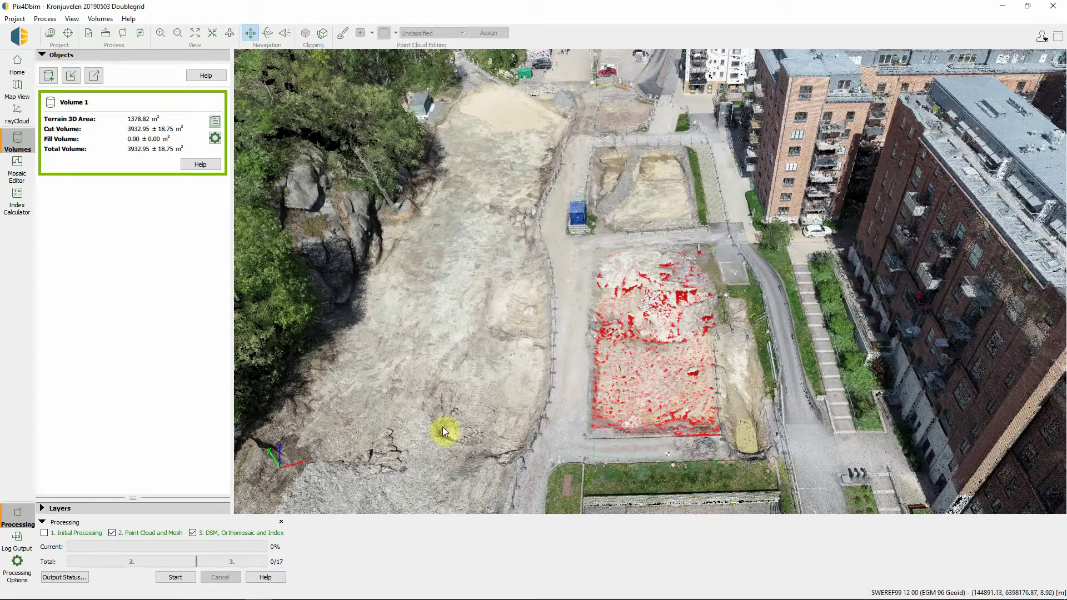
pyautogui.moveTo(440, 444)
pyautogui.mouseDown()
pyautogui.moveTo(419, 439)
pyautogui.moveTo(152, 157)
pyautogui.mouseUp()
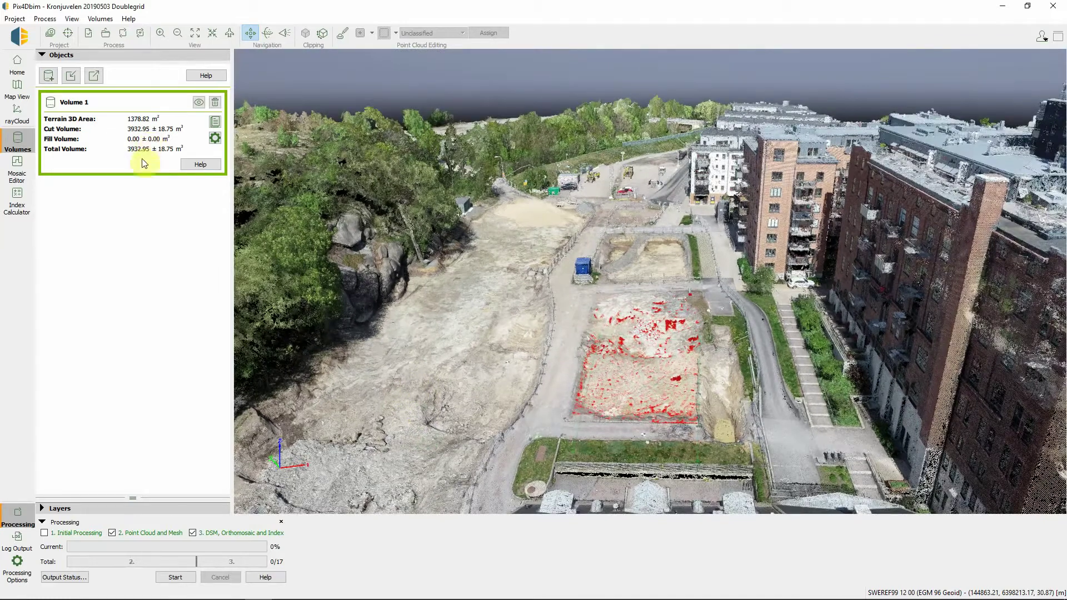
pyautogui.moveTo(458, 322)
pyautogui.mouseDown()
pyautogui.moveTo(434, 321)
pyautogui.moveTo(449, 275)
pyautogui.moveTo(448, 198)
pyautogui.moveTo(379, 193)
pyautogui.moveTo(296, 218)
pyautogui.mouseUp()
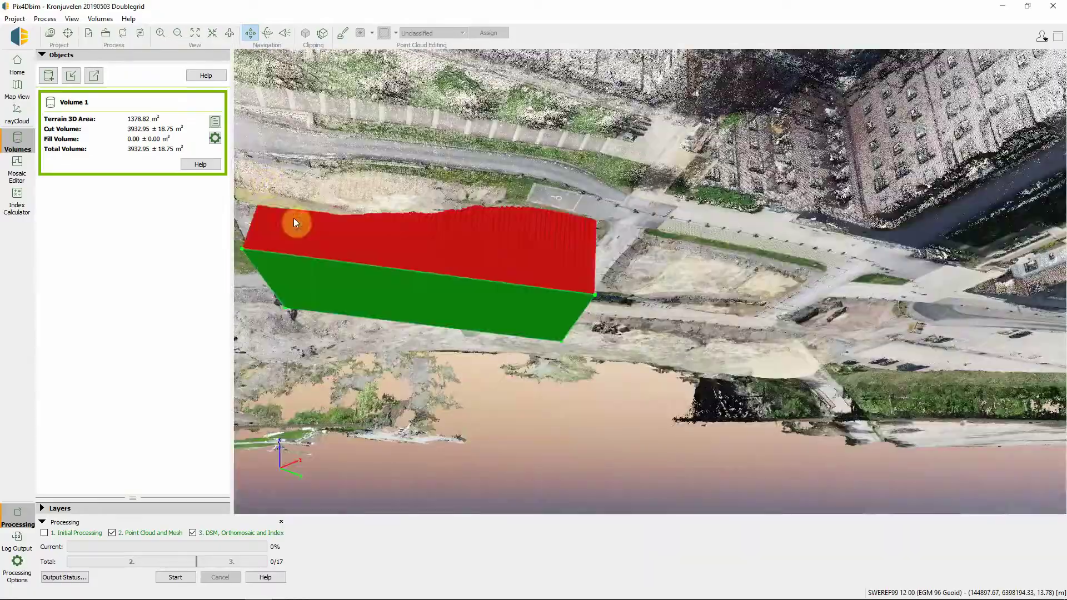
pyautogui.moveTo(264, 179)
pyautogui.mouseDown()
pyautogui.moveTo(227, 221)
pyautogui.moveTo(262, 290)
pyautogui.moveTo(439, 355)
pyautogui.moveTo(501, 358)
pyautogui.moveTo(540, 326)
pyautogui.moveTo(588, 320)
pyautogui.moveTo(589, 293)
pyautogui.moveTo(563, 289)
pyautogui.moveTo(275, 295)
pyautogui.moveTo(226, 386)
pyautogui.moveTo(48, 302)
pyautogui.mouseUp()
pyautogui.moveTo(672, 329)
pyautogui.mouseDown()
pyautogui.moveTo(473, 329)
pyautogui.moveTo(972, 326)
pyautogui.moveTo(871, 255)
pyautogui.mouseUp()
pyautogui.scroll(-3, 869, 250)
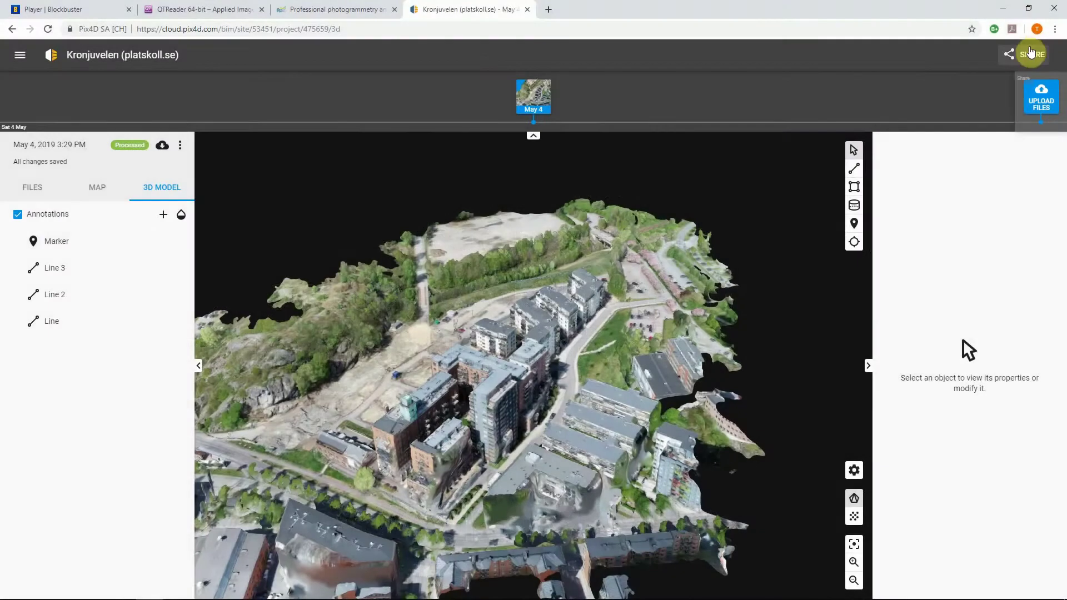
# Allow anyone with the Kronjuvelen share link to edit and save
pyautogui.click(1029, 54)
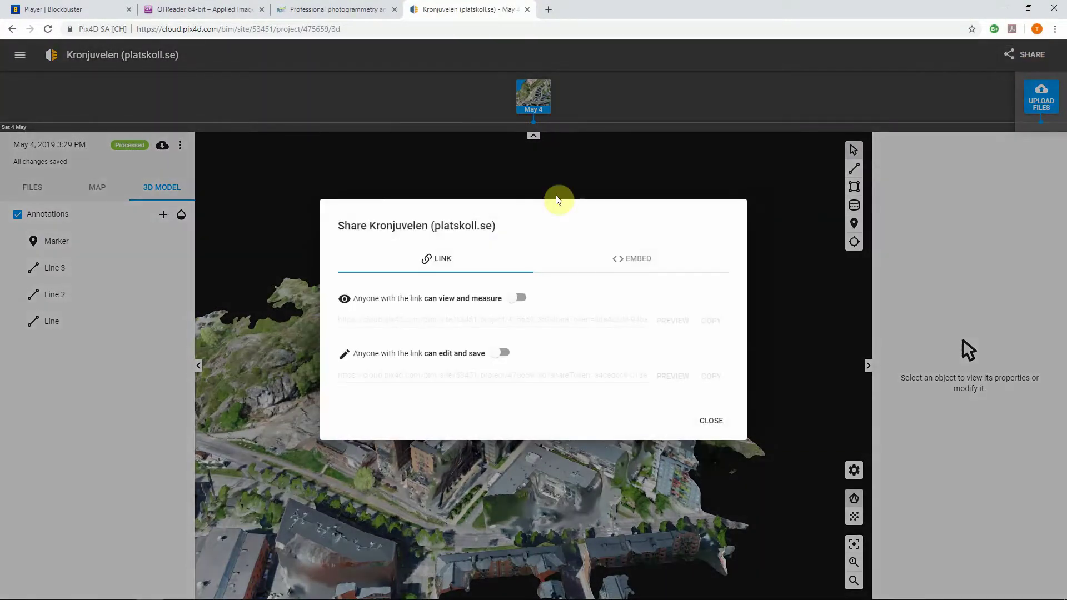
pyautogui.click(505, 355)
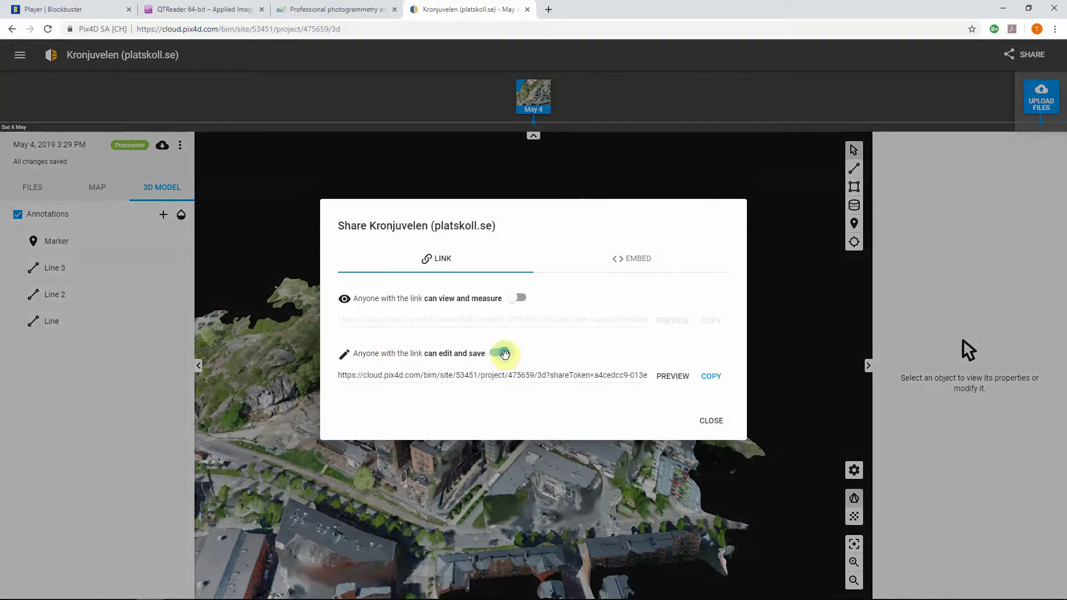
pyautogui.click(719, 421)
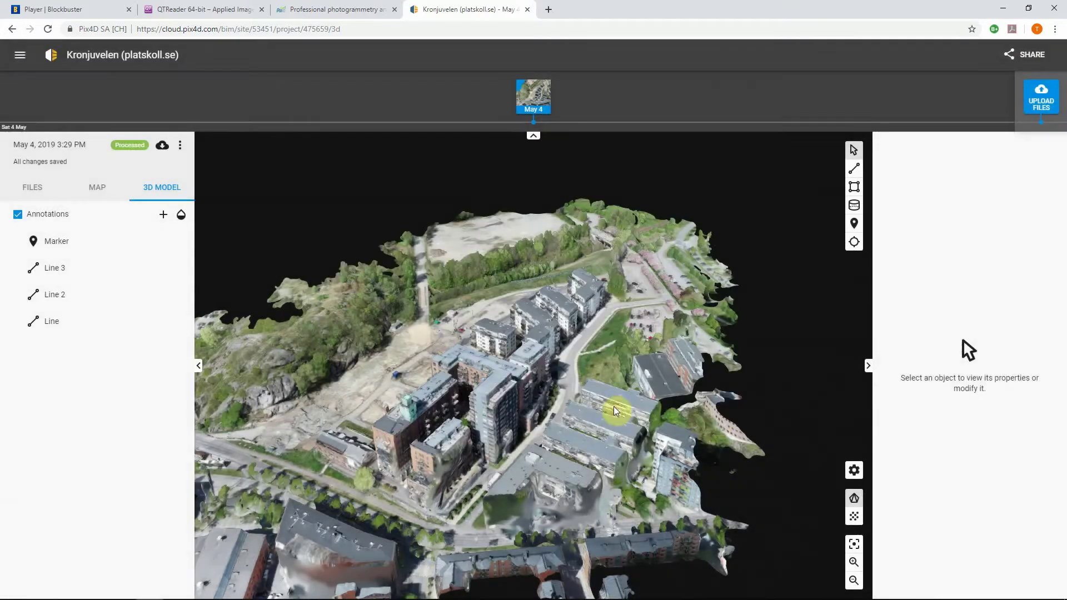
# Display the 3D model as a coloured point cloud, viewed from above
pyautogui.moveTo(466, 392)
pyautogui.mouseDown()
pyautogui.moveTo(450, 346)
pyautogui.moveTo(378, 409)
pyautogui.moveTo(381, 398)
pyautogui.mouseUp()
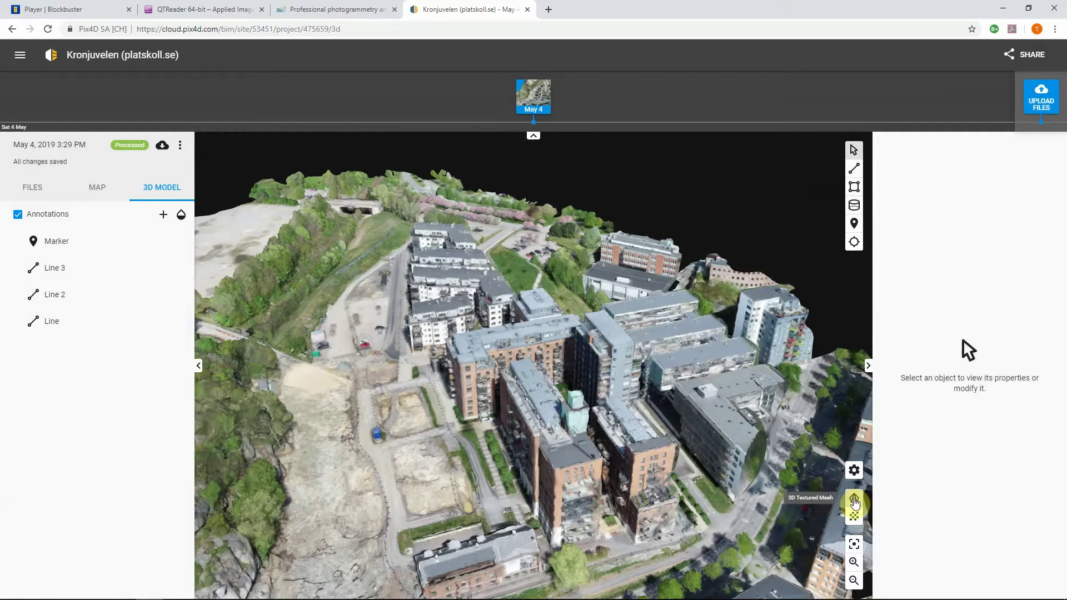
pyautogui.click(855, 518)
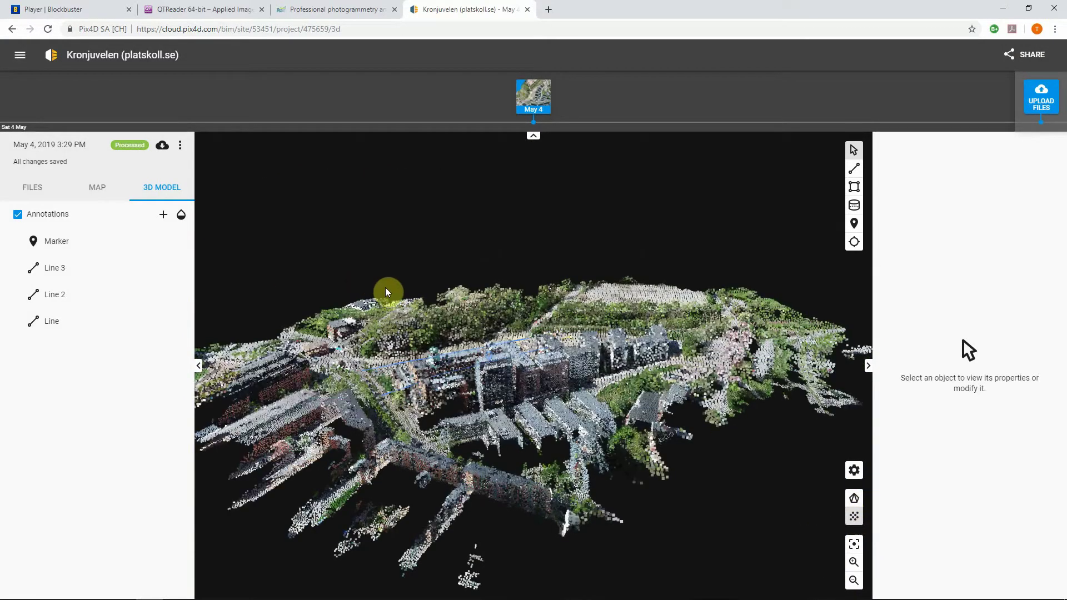
pyautogui.moveTo(447, 404)
pyautogui.mouseDown()
pyautogui.moveTo(478, 412)
pyautogui.moveTo(440, 407)
pyautogui.moveTo(436, 440)
pyautogui.moveTo(566, 454)
pyautogui.moveTo(691, 393)
pyautogui.moveTo(691, 358)
pyautogui.moveTo(639, 374)
pyautogui.mouseUp()
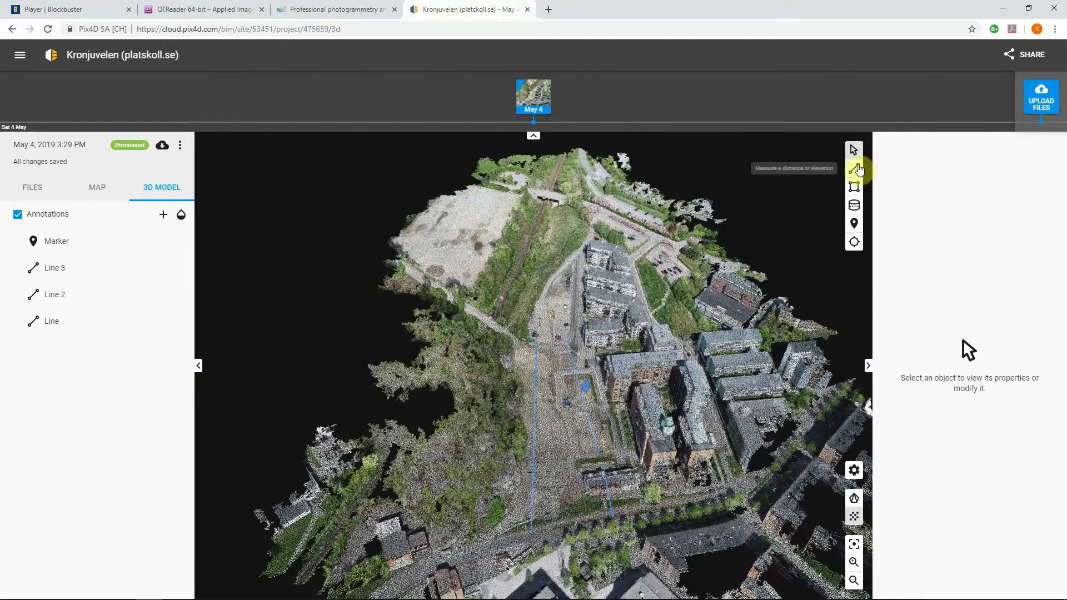
pyautogui.scroll(3, 572, 388)
# Zoom toward the construction site and generate Line 2's elevation profile, about 5 to 20 m
pyautogui.scroll(2, 578, 376)
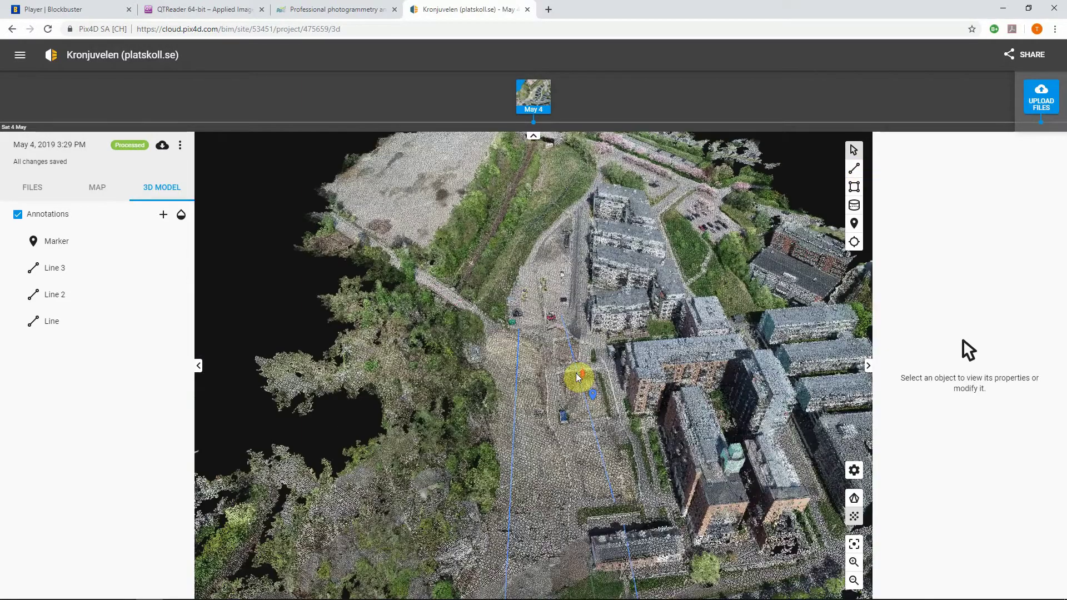
pyautogui.moveTo(578, 376)
pyautogui.mouseDown()
pyautogui.moveTo(638, 424)
pyautogui.moveTo(635, 395)
pyautogui.moveTo(624, 436)
pyautogui.moveTo(609, 432)
pyautogui.mouseUp()
pyautogui.scroll(2, 609, 432)
pyautogui.scroll(2, 608, 432)
pyautogui.click(58, 325)
pyautogui.click(63, 297)
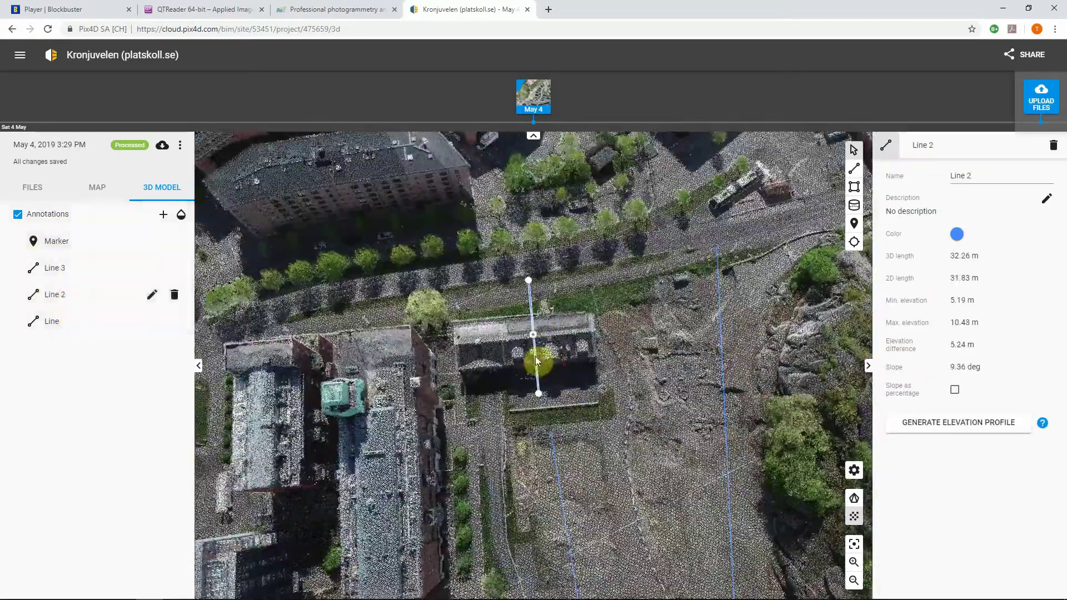
pyautogui.click(922, 424)
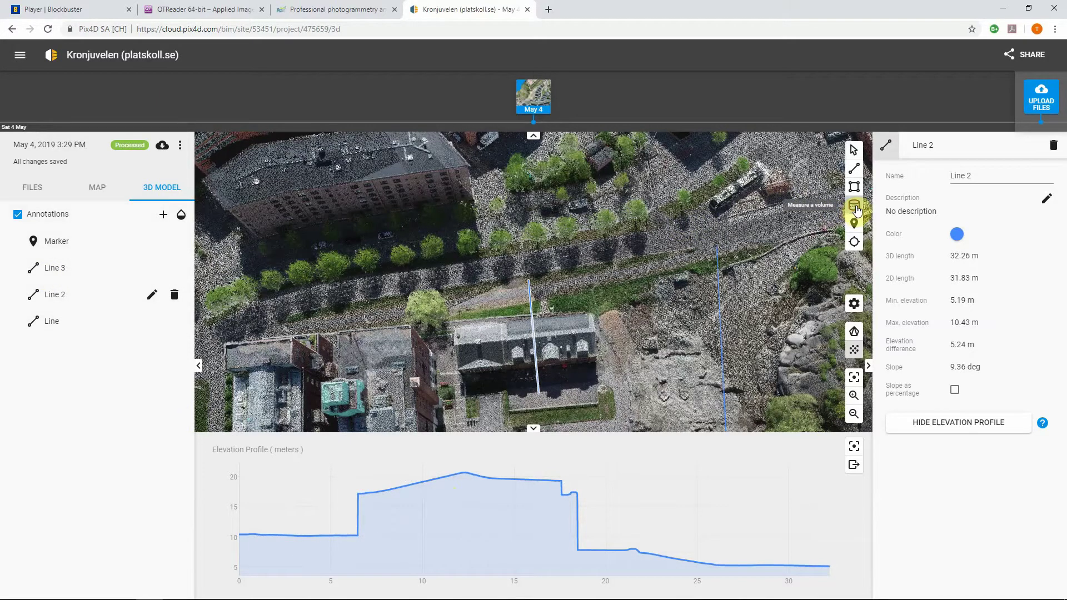
# Outline the low building with a four-corner volume and calculate it: 3,136.85 m³ net
pyautogui.moveTo(645, 298); pyautogui.dragTo(639, 301)
pyautogui.click(518, 370)
pyautogui.click(506, 314)
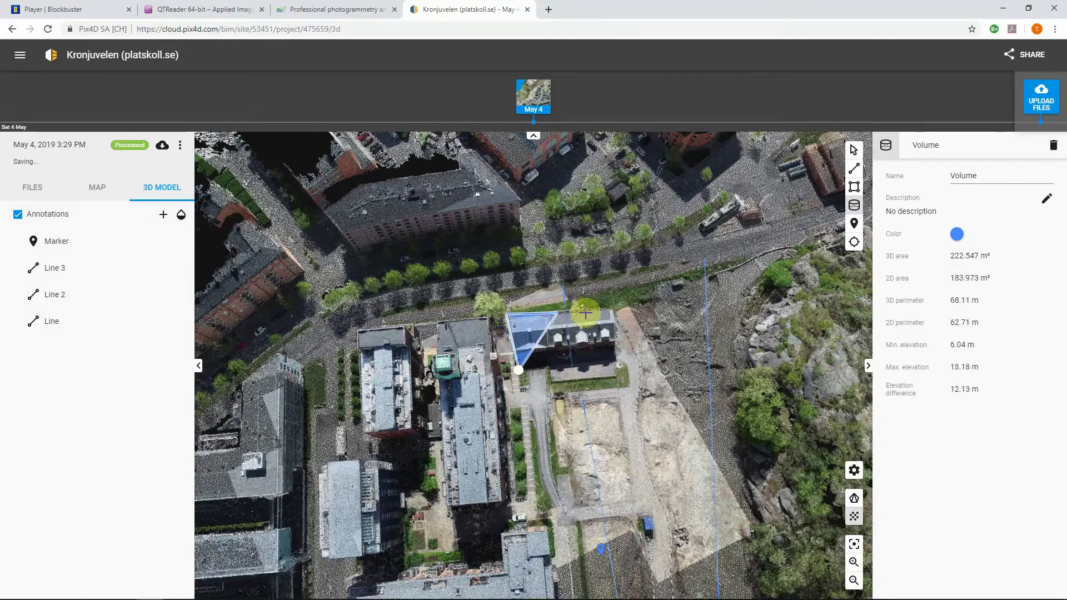
pyautogui.click(630, 310)
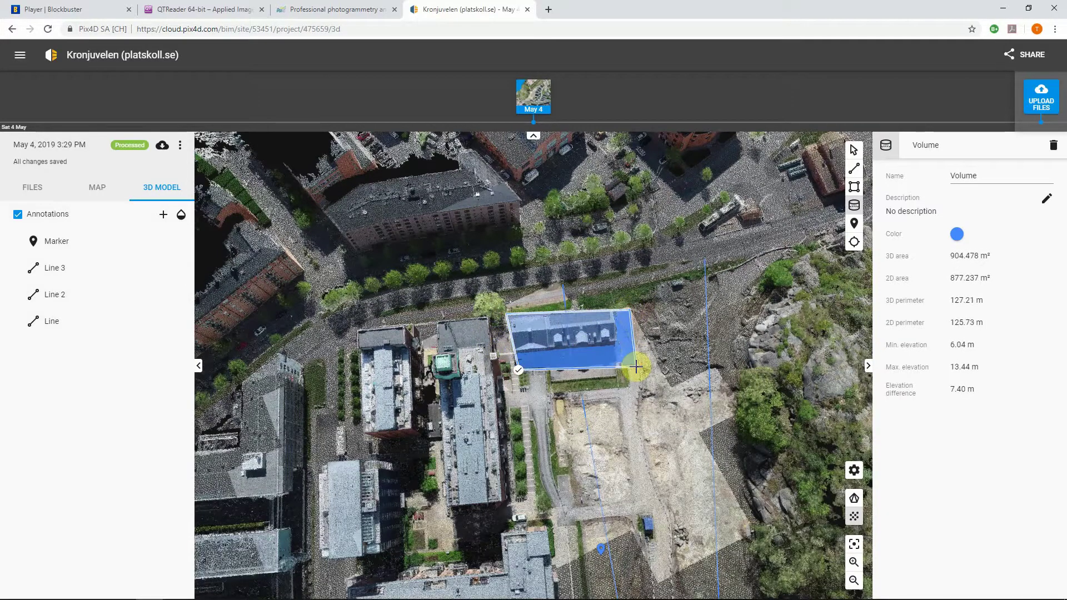
pyautogui.doubleClick(636, 367)
pyautogui.click(939, 467)
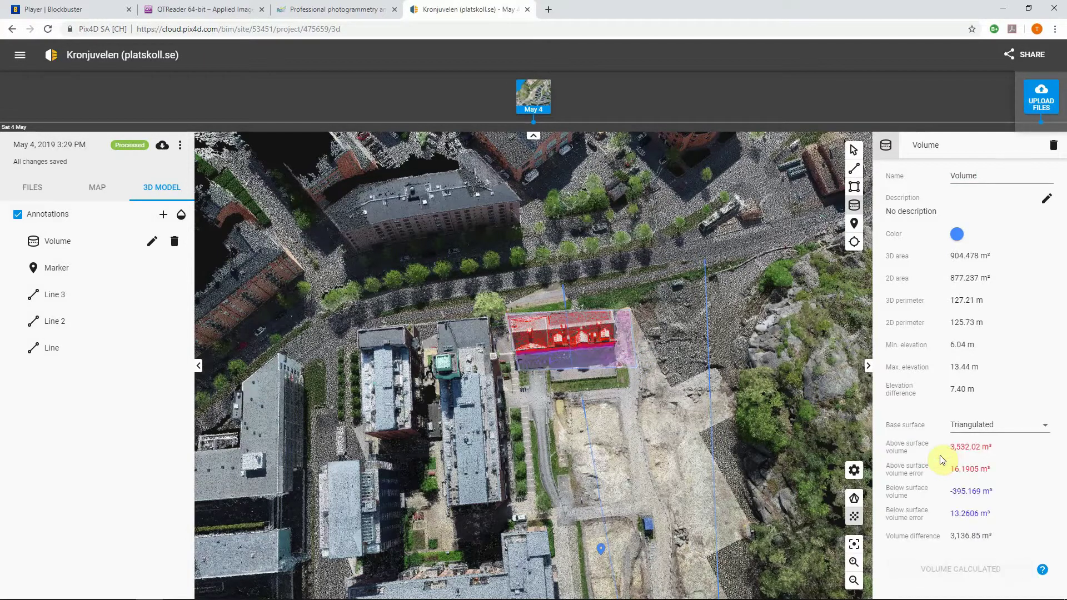
pyautogui.moveTo(660, 445)
pyautogui.mouseDown()
pyautogui.moveTo(542, 384)
pyautogui.moveTo(319, 358)
pyautogui.mouseUp()
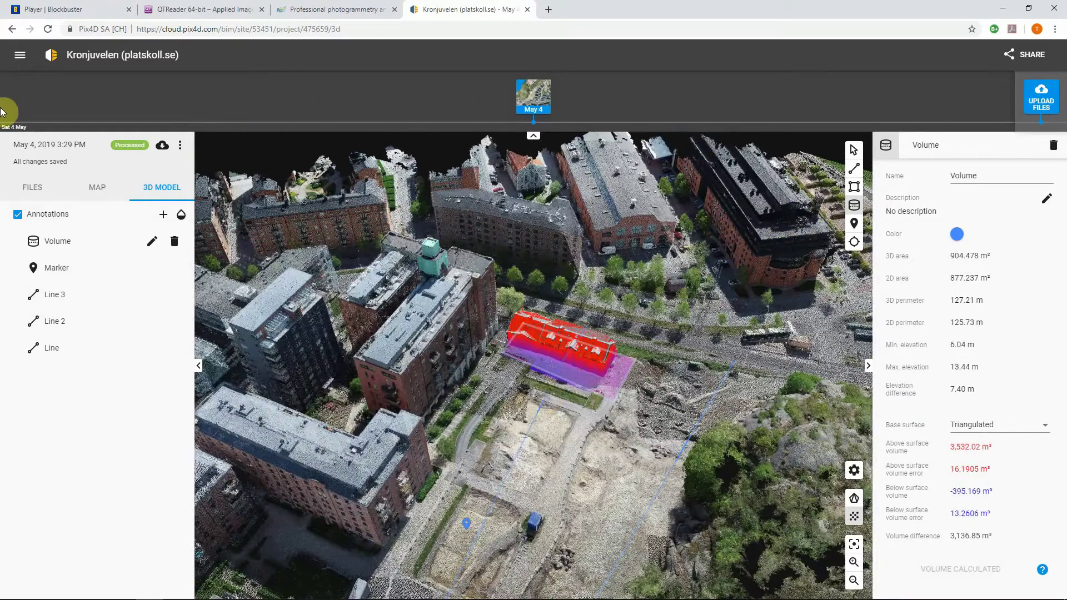
pyautogui.click(109, 193)
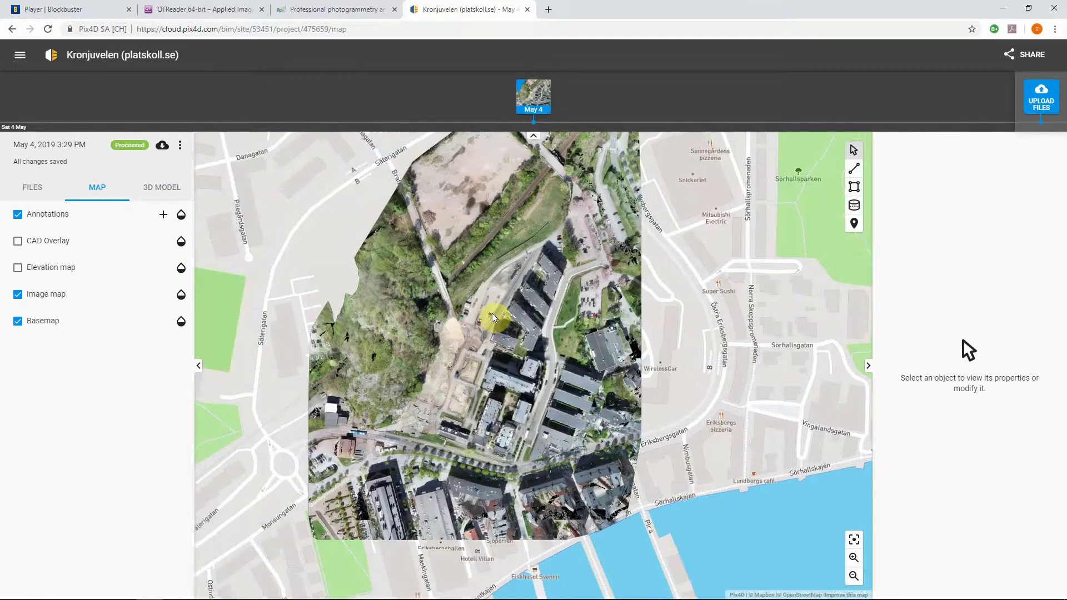
# Place Marker 2 on the sandy ground (latitude 57.7033997) and return to the 3D model
pyautogui.scroll(2, 491, 317)
pyautogui.scroll(-2, 492, 318)
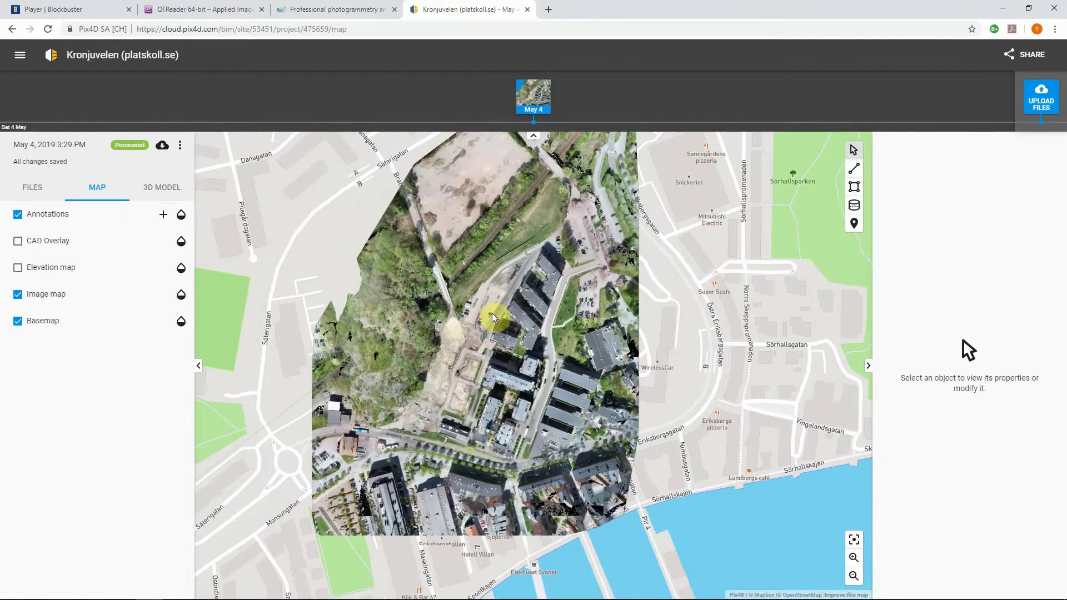
pyautogui.scroll(2, 459, 303)
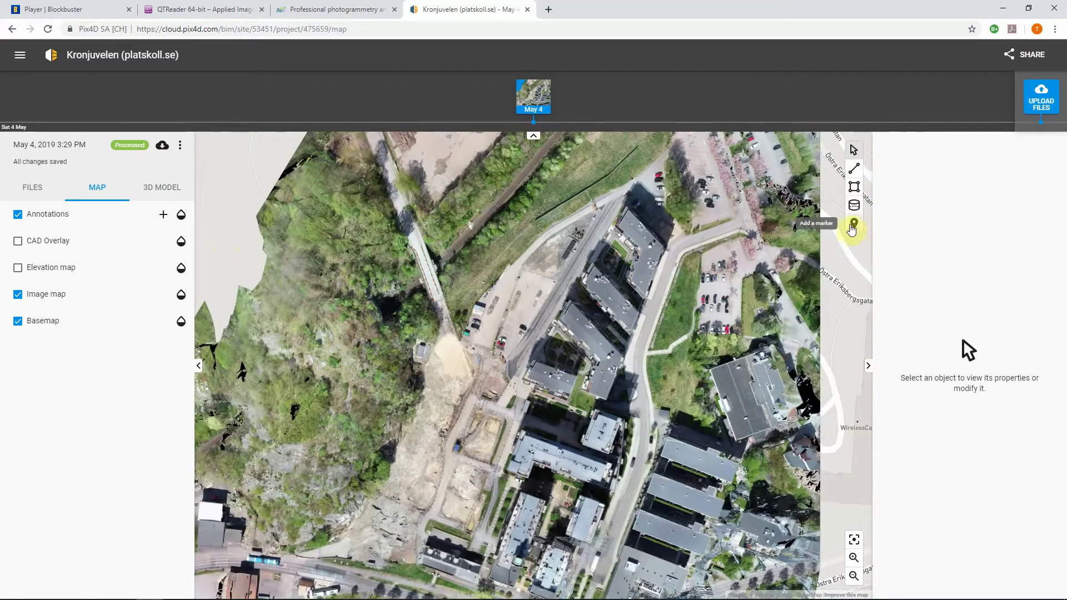
pyautogui.click(855, 225)
pyautogui.scroll(2, 476, 383)
pyautogui.scroll(2, 478, 374)
pyautogui.scroll(2, 329, 302)
pyautogui.click(293, 230)
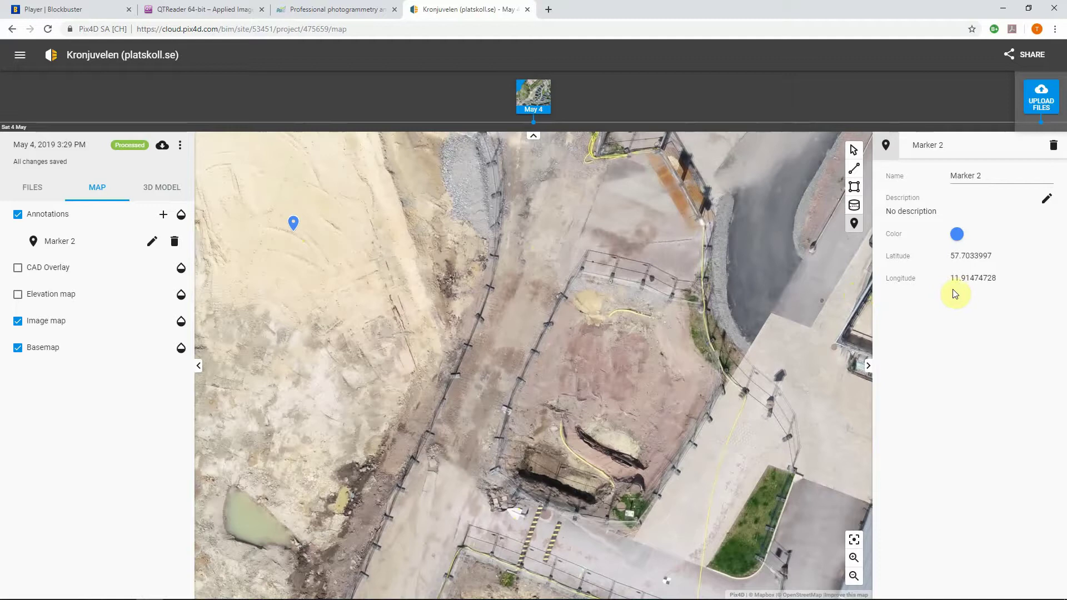
pyautogui.click(159, 187)
pyautogui.moveTo(421, 359)
pyautogui.mouseDown()
pyautogui.moveTo(435, 424)
pyautogui.moveTo(571, 424)
pyautogui.moveTo(750, 378)
pyautogui.mouseUp()
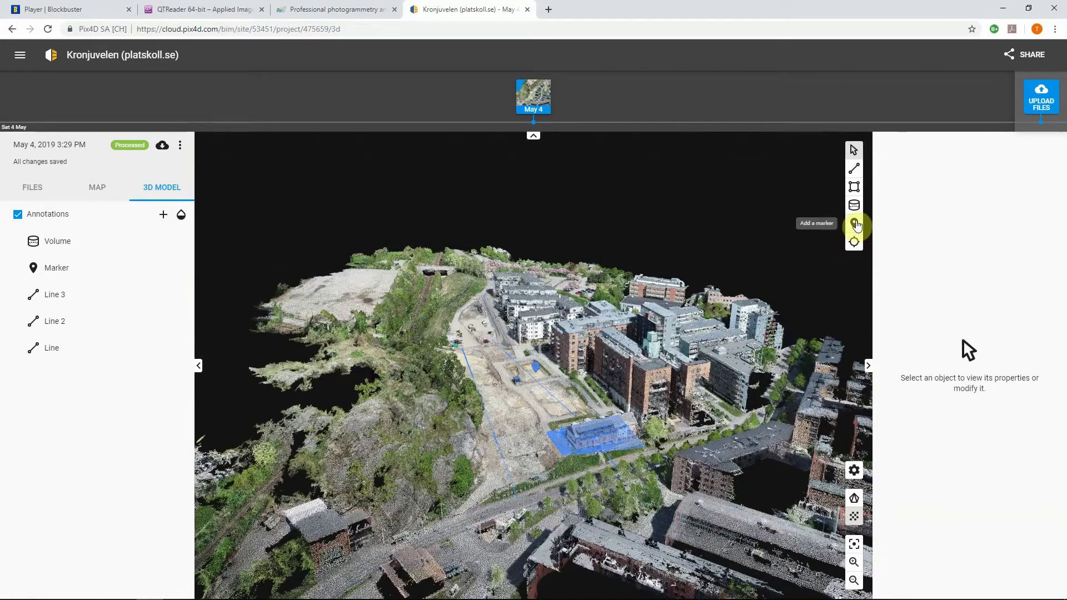
# Place Marker 3 on the construction site in 3D, at 14.26 m elevation, then show the 2D map
pyautogui.click(855, 223)
pyautogui.scroll(2, 478, 355)
pyautogui.scroll(2, 456, 358)
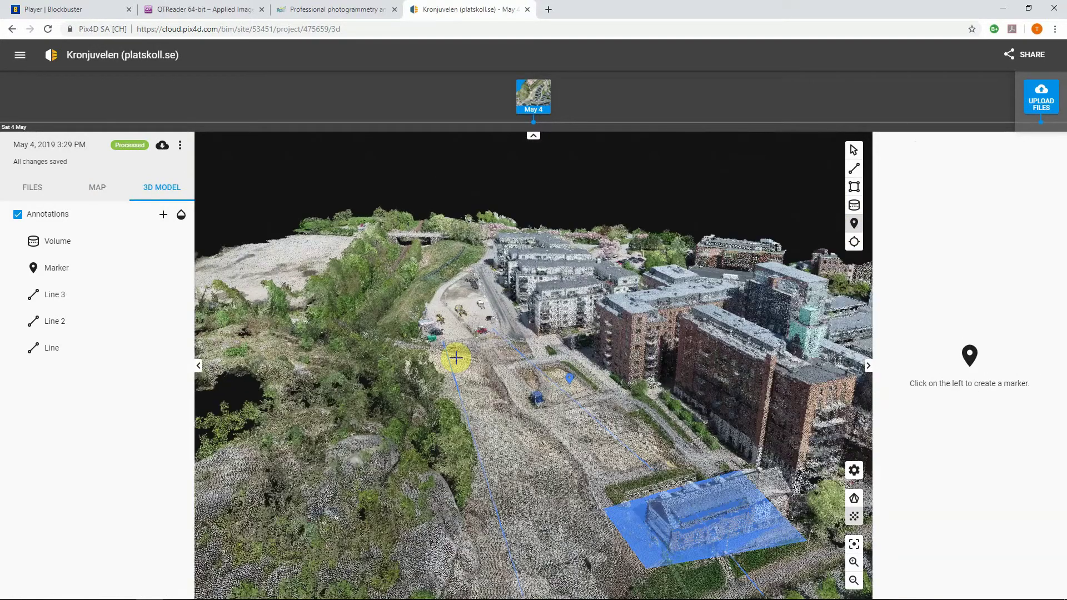
pyautogui.click(470, 364)
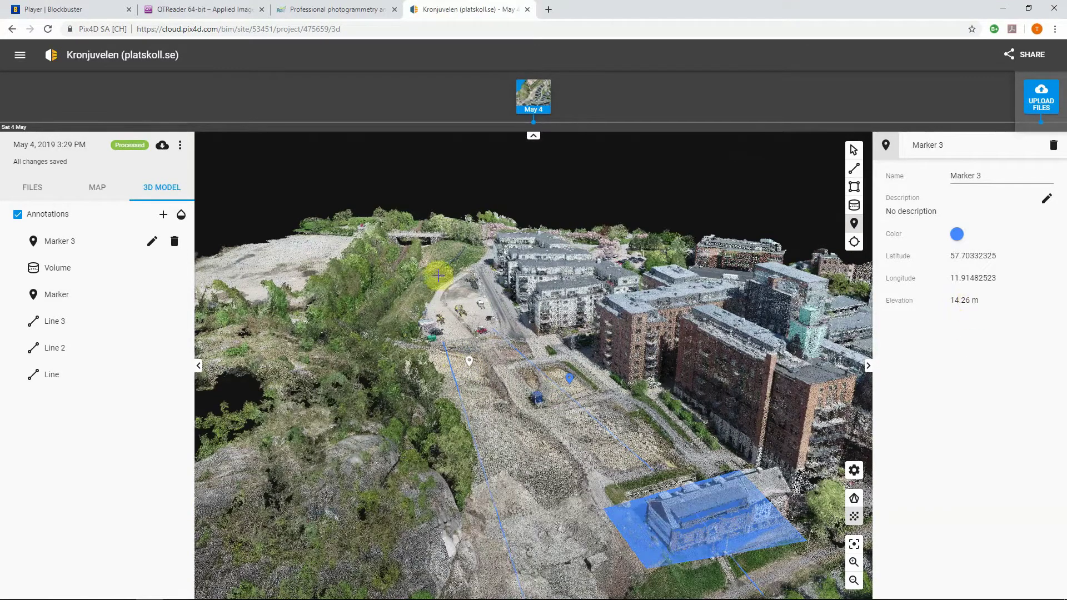
pyautogui.click(106, 191)
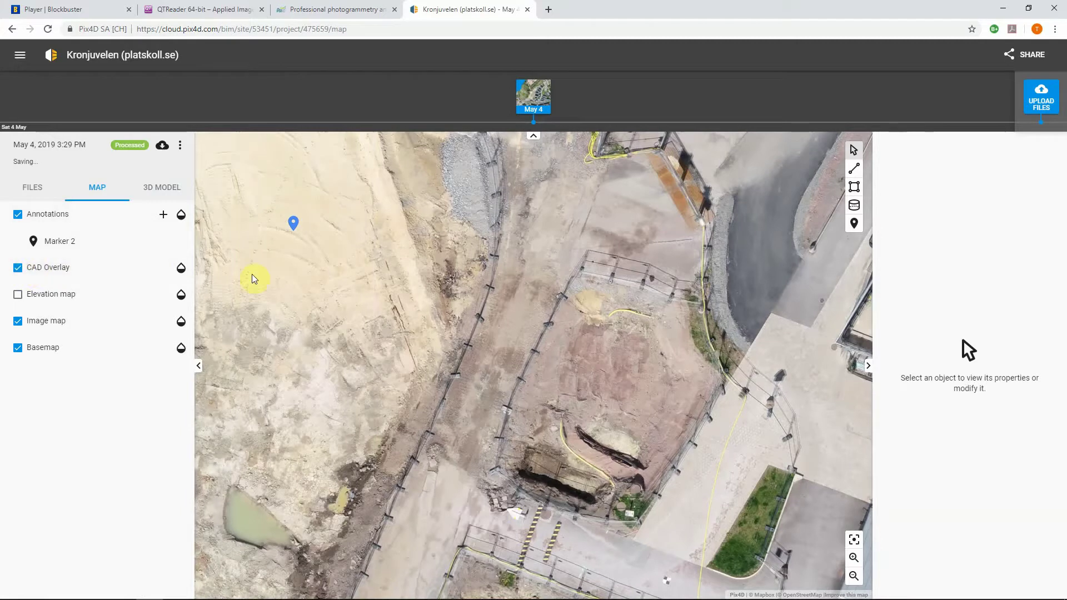
# Zoom out and pan the aerial map to show the whole site and surrounding apartment blocks
pyautogui.scroll(-2, 251, 275)
pyautogui.scroll(-2, 299, 292)
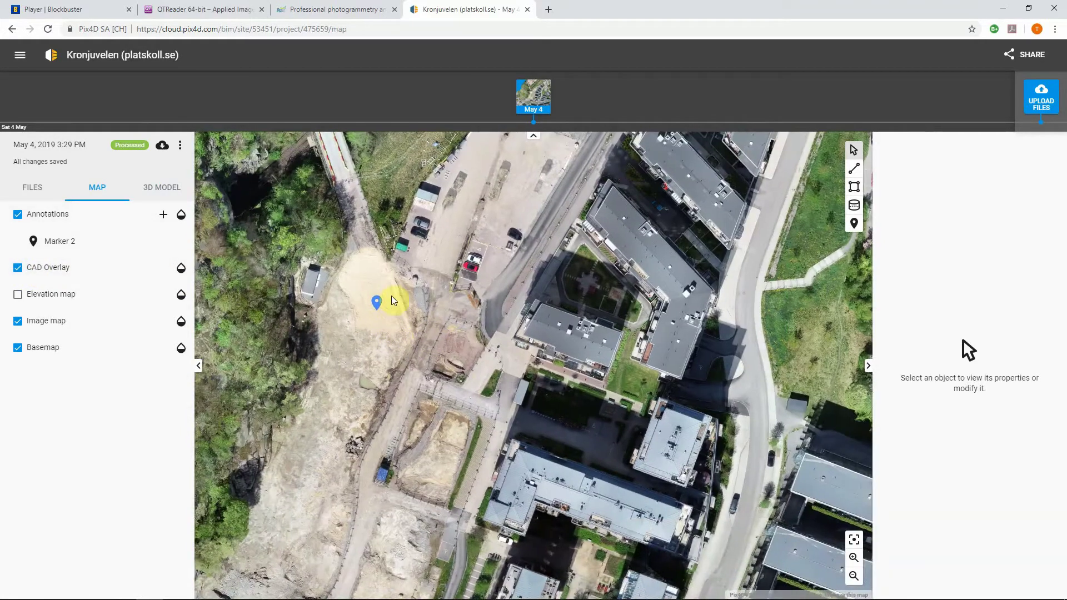
pyautogui.moveTo(344, 303); pyautogui.dragTo(484, 314)
pyautogui.scroll(-2, 484, 315)
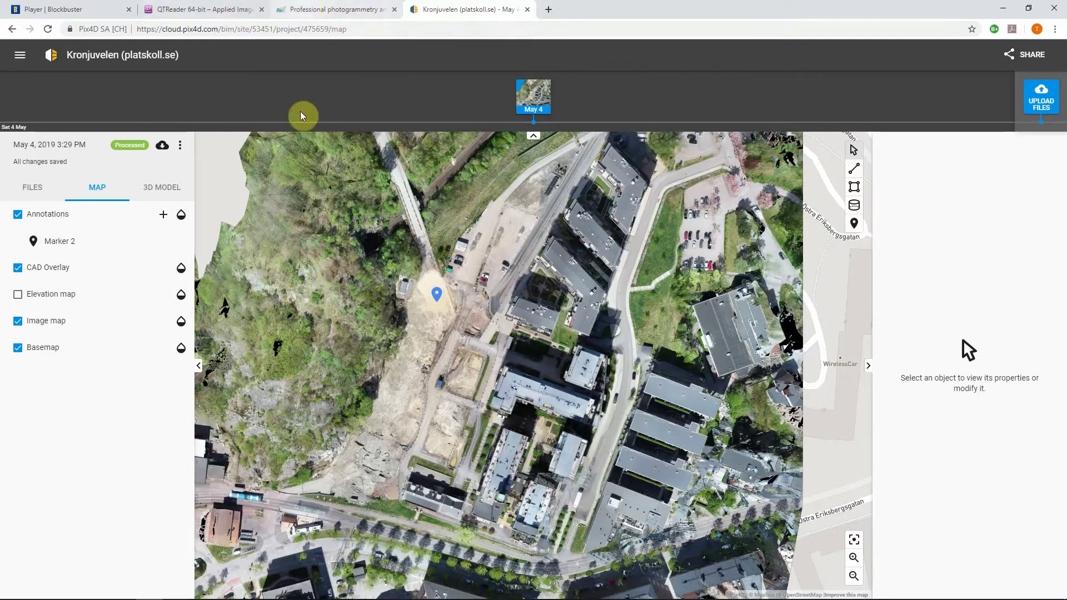
pyautogui.click(285, 589)
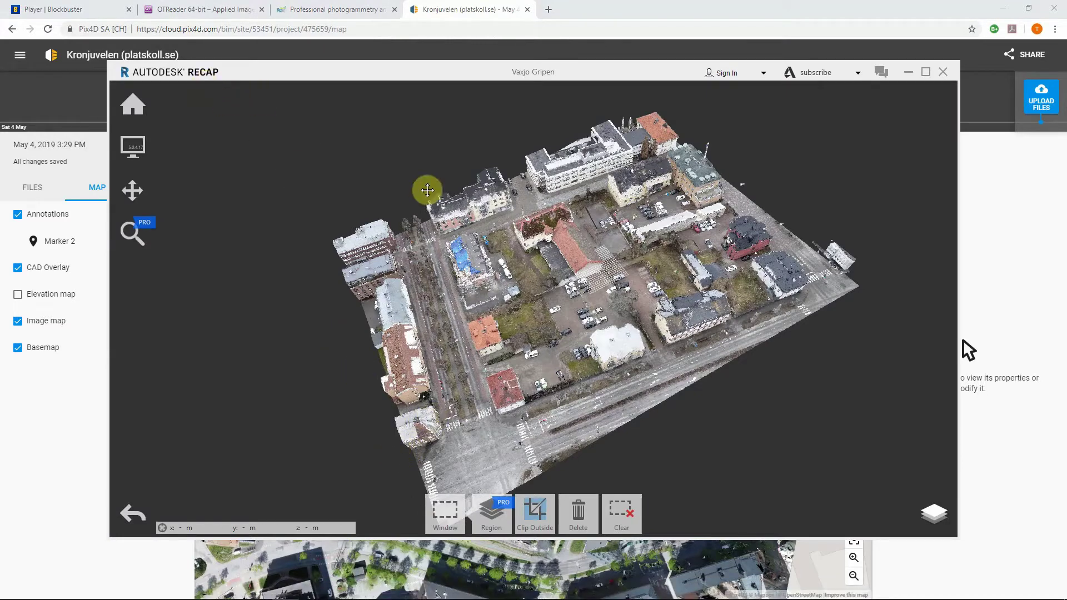
# Pan, zoom and orbit the city-block point cloud to a low oblique view of the facades
pyautogui.moveTo(439, 300)
pyautogui.mouseDown()
pyautogui.moveTo(458, 278)
pyautogui.moveTo(404, 239)
pyautogui.moveTo(382, 238)
pyautogui.moveTo(626, 226)
pyautogui.moveTo(647, 253)
pyautogui.moveTo(552, 281)
pyautogui.moveTo(675, 288)
pyautogui.moveTo(760, 262)
pyautogui.moveTo(841, 262)
pyautogui.mouseUp()
pyautogui.scroll(2, 566, 320)
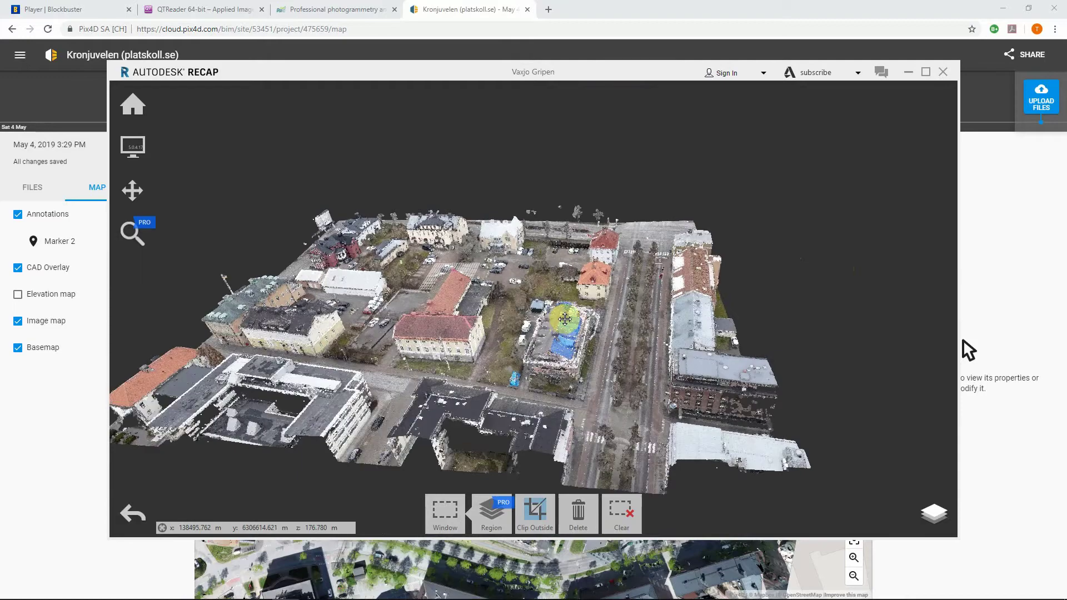
pyautogui.moveTo(561, 328); pyautogui.dragTo(560, 281)
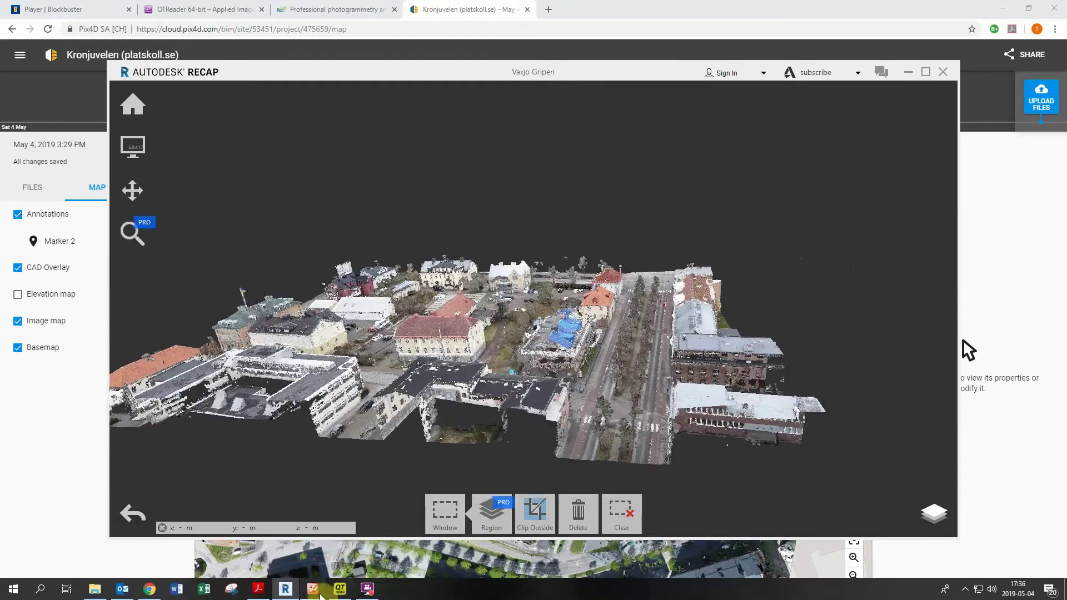
pyautogui.click(313, 591)
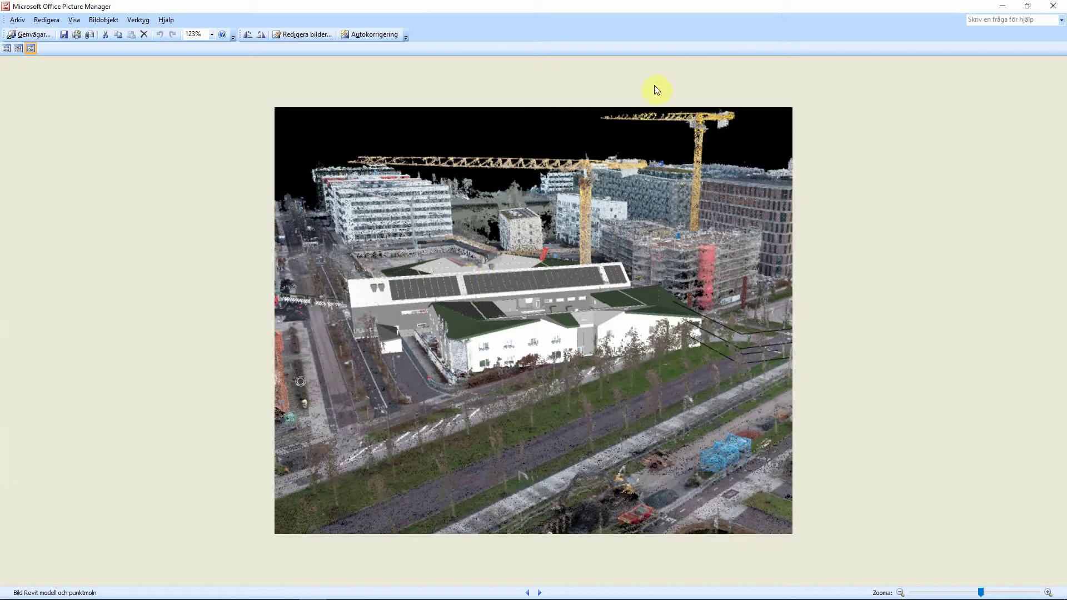
# Minimize Picture Manager and ReCap to reveal the Pix4D Cloud Kronjuvelen map
pyautogui.click(1002, 9)
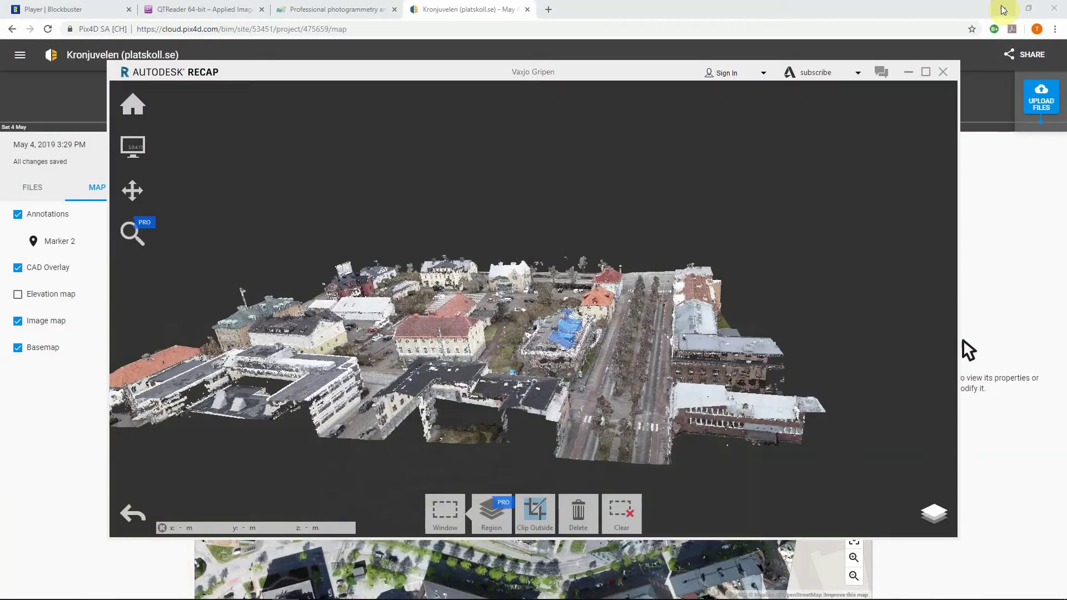
pyautogui.click(910, 73)
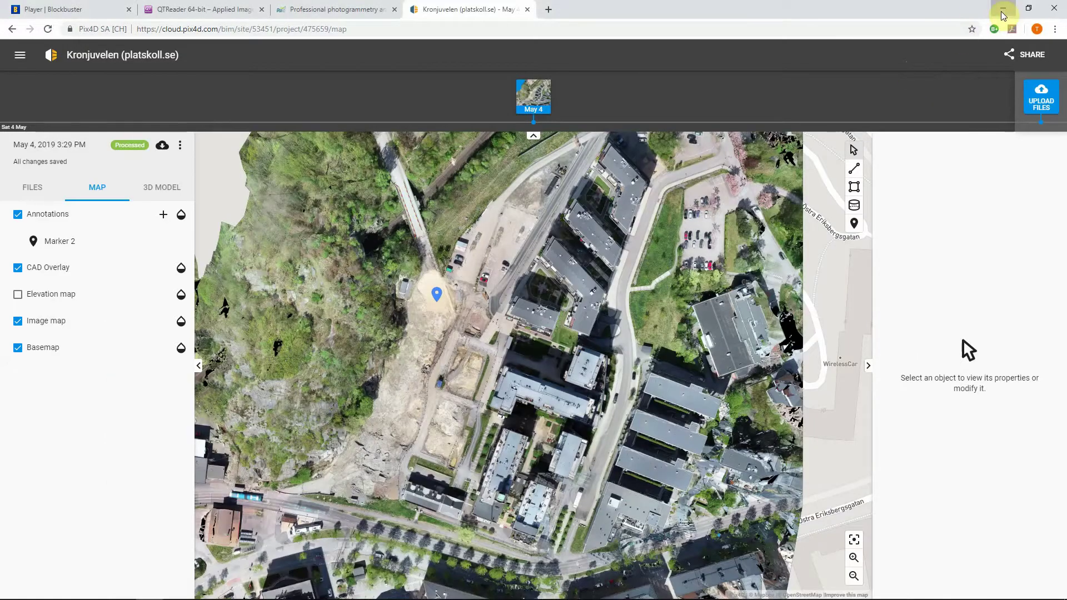
# Bring up Quick Terrain Reader and load the Kronjuvelen point cloud .las file via Open Model(s)
pyautogui.click(1003, 16)
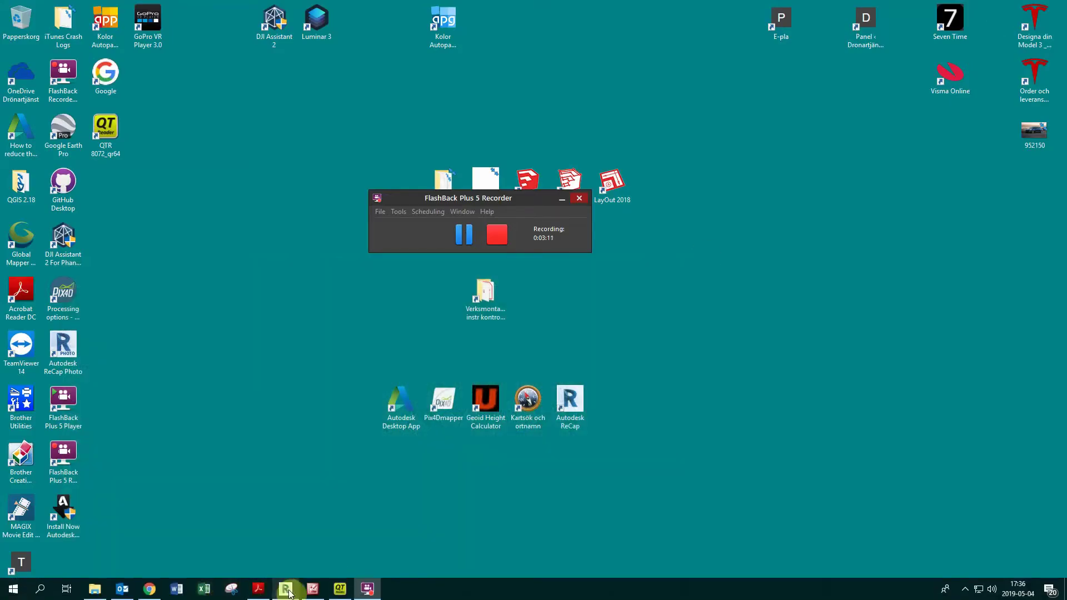
pyautogui.click(340, 591)
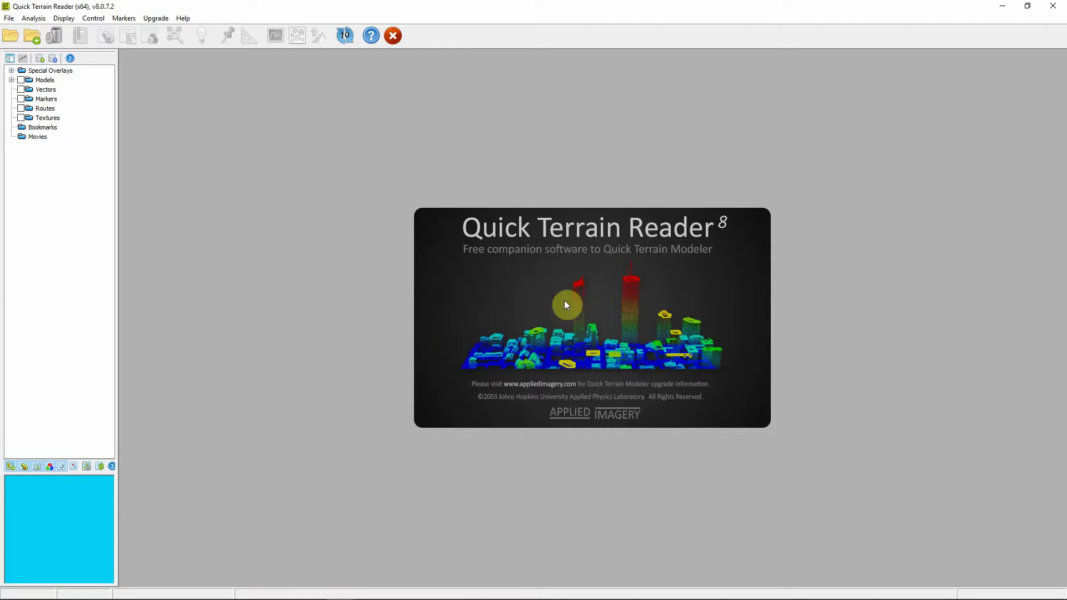
pyautogui.click(12, 22)
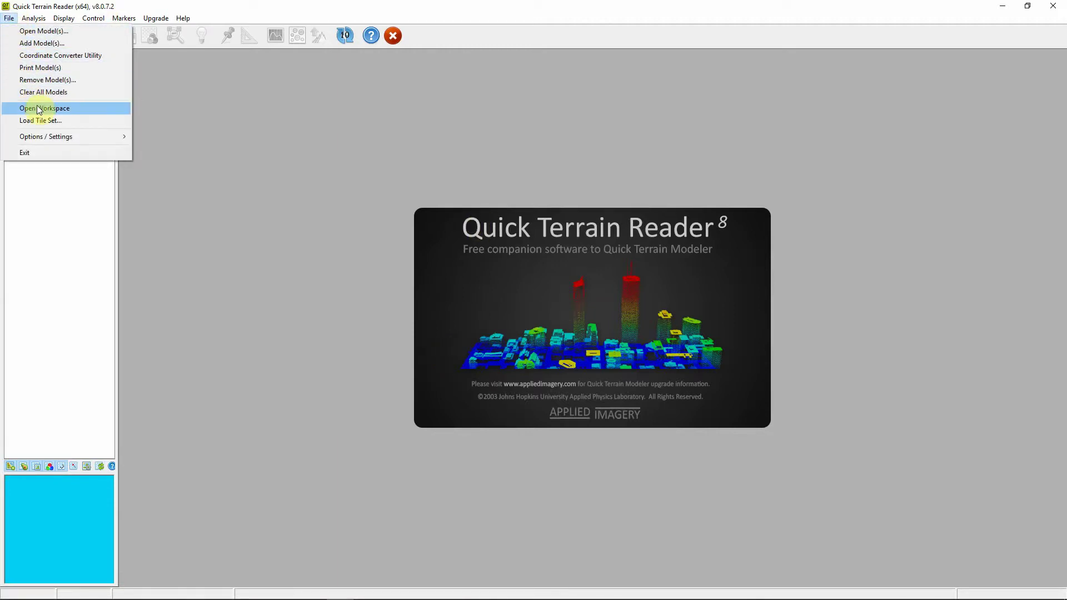
pyautogui.click(53, 32)
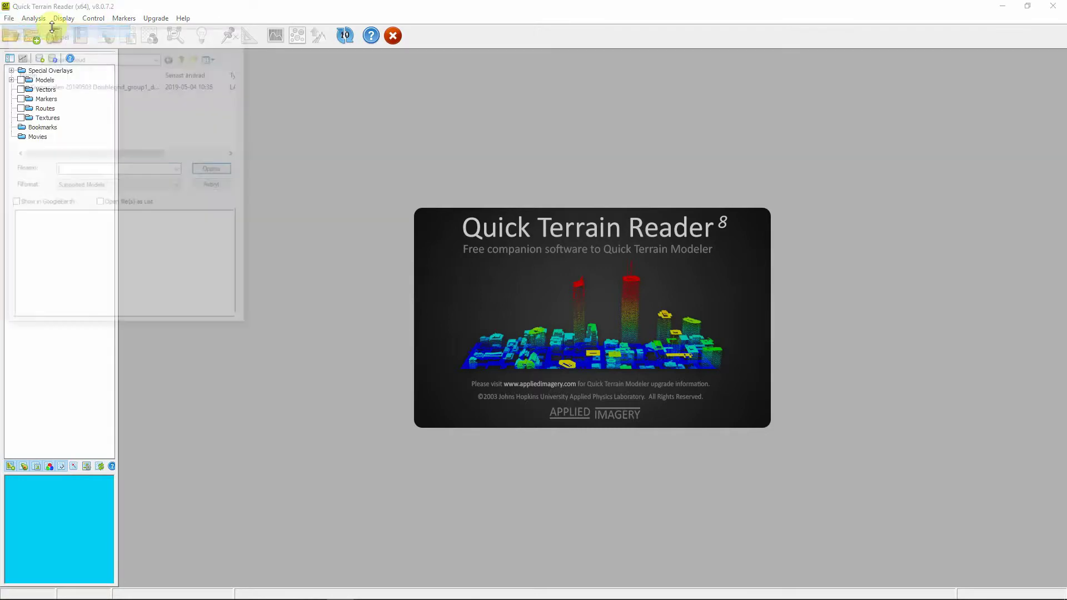
pyautogui.click(83, 85)
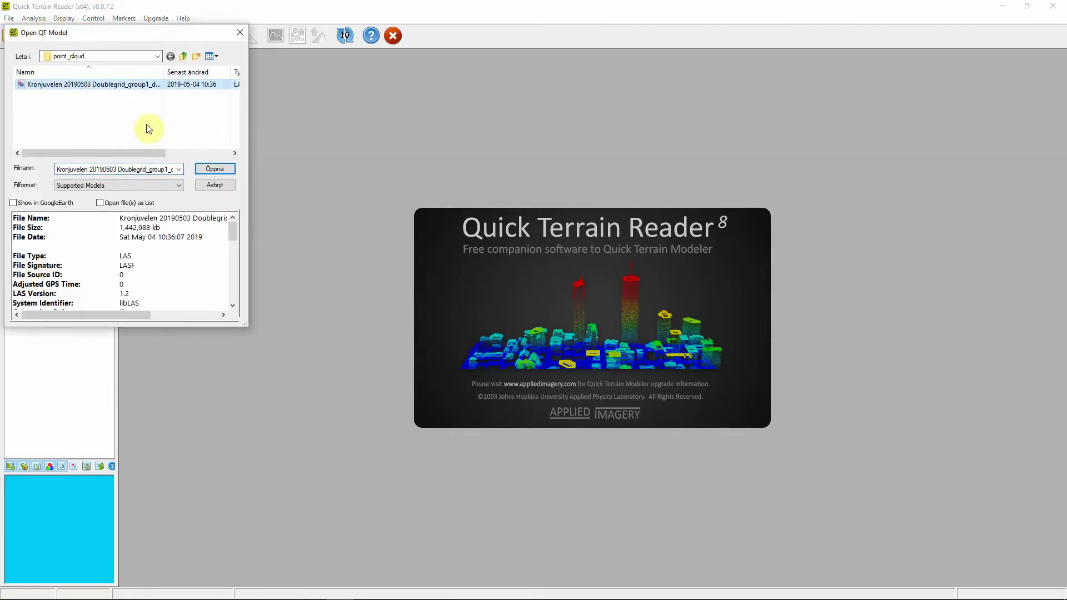
pyautogui.click(214, 169)
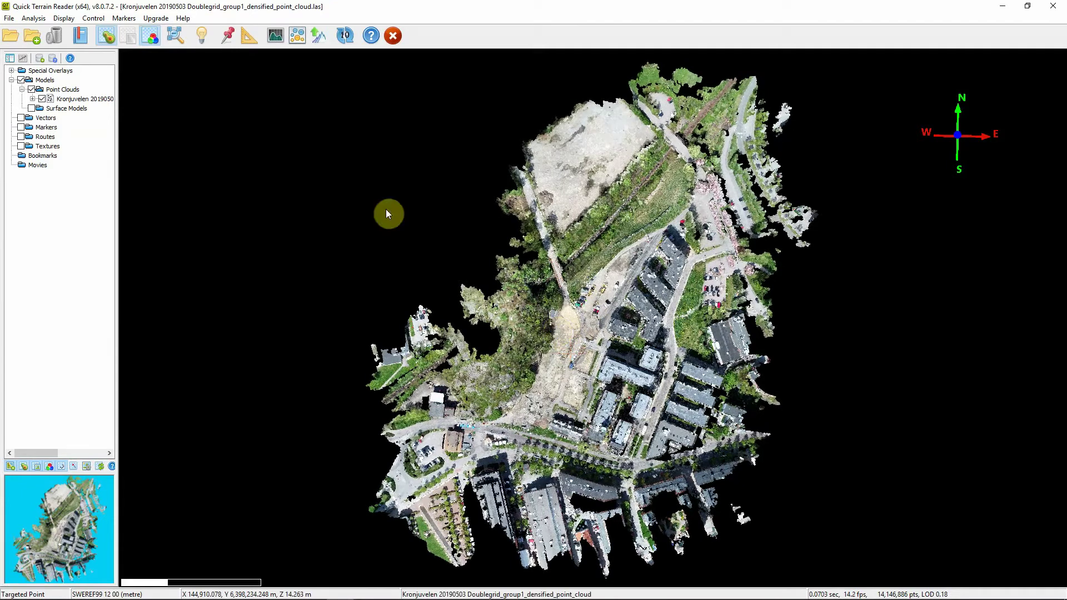
# Switch off height colouring so the Kronjuvelen cloud shows its original RGB photo colours
pyautogui.click(107, 38)
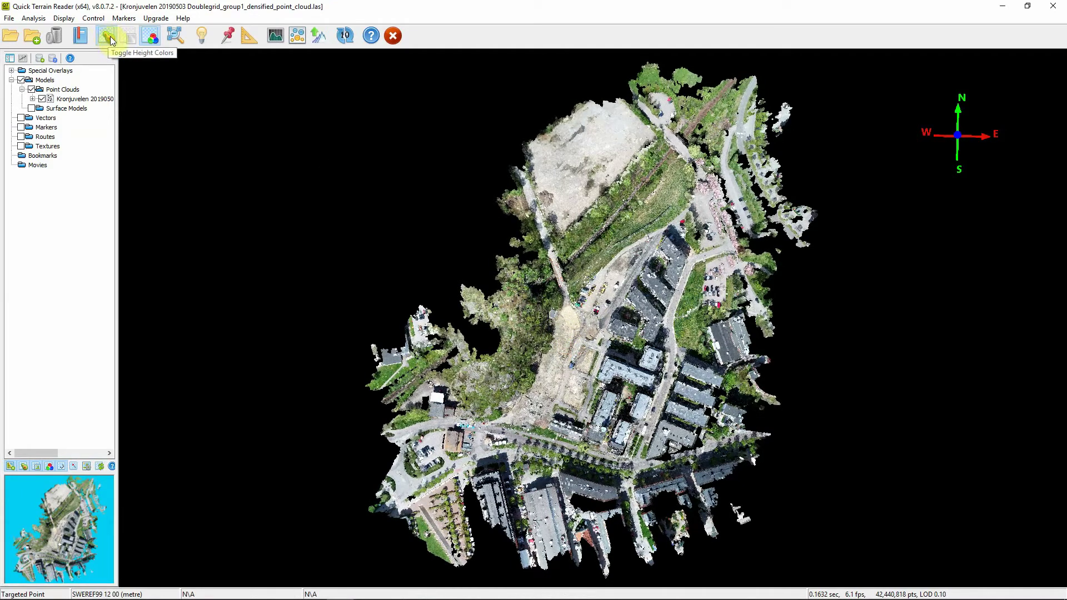
pyautogui.click(148, 41)
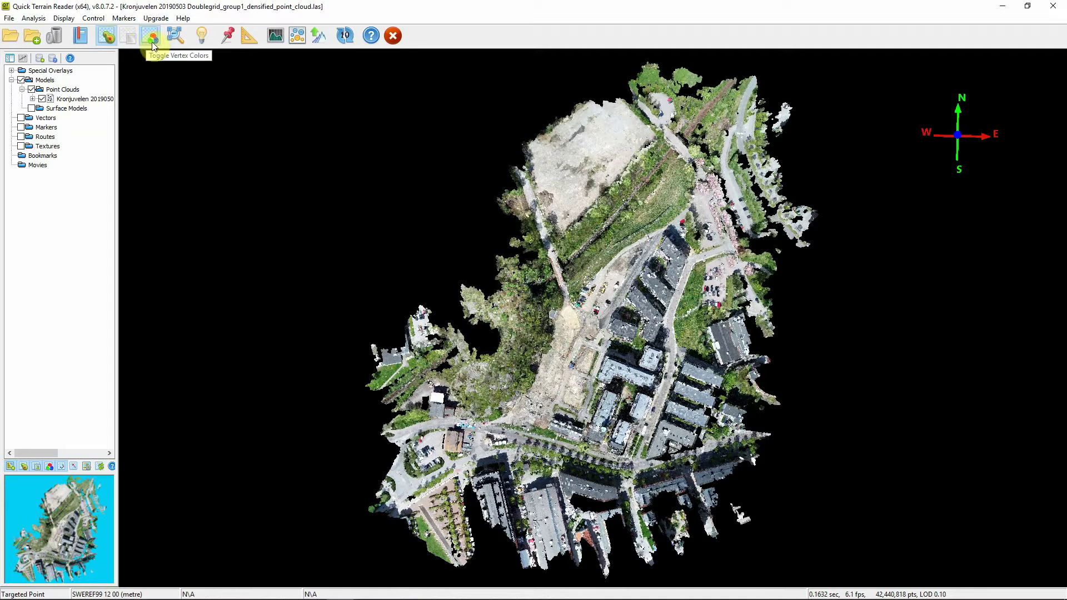
# Shrink the point size with the slider and tilt the view from top-down to oblique
pyautogui.click(300, 37)
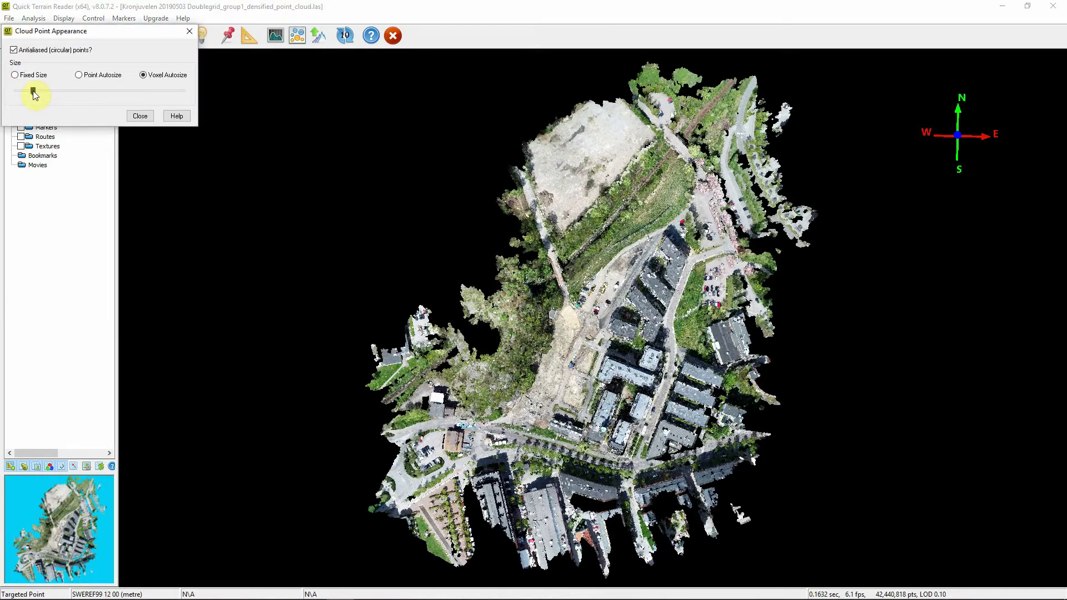
pyautogui.moveTo(33, 92); pyautogui.dragTo(16, 92)
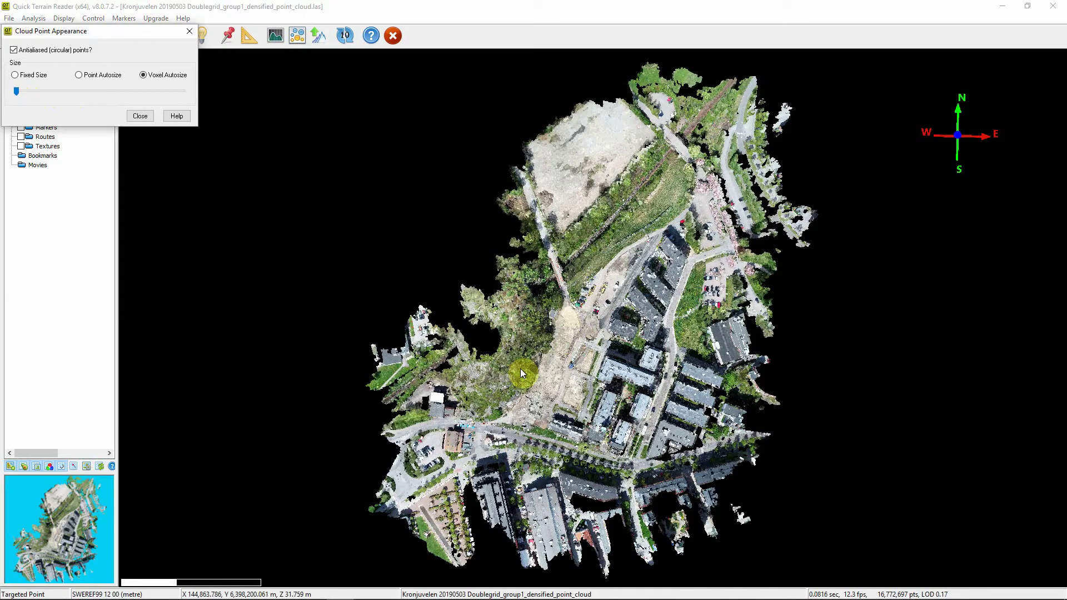
pyautogui.moveTo(564, 357); pyautogui.dragTo(562, 338, button='right')
pyautogui.moveTo(562, 338)
pyautogui.mouseDown()
pyautogui.moveTo(586, 254)
pyautogui.moveTo(570, 385)
pyautogui.mouseUp()
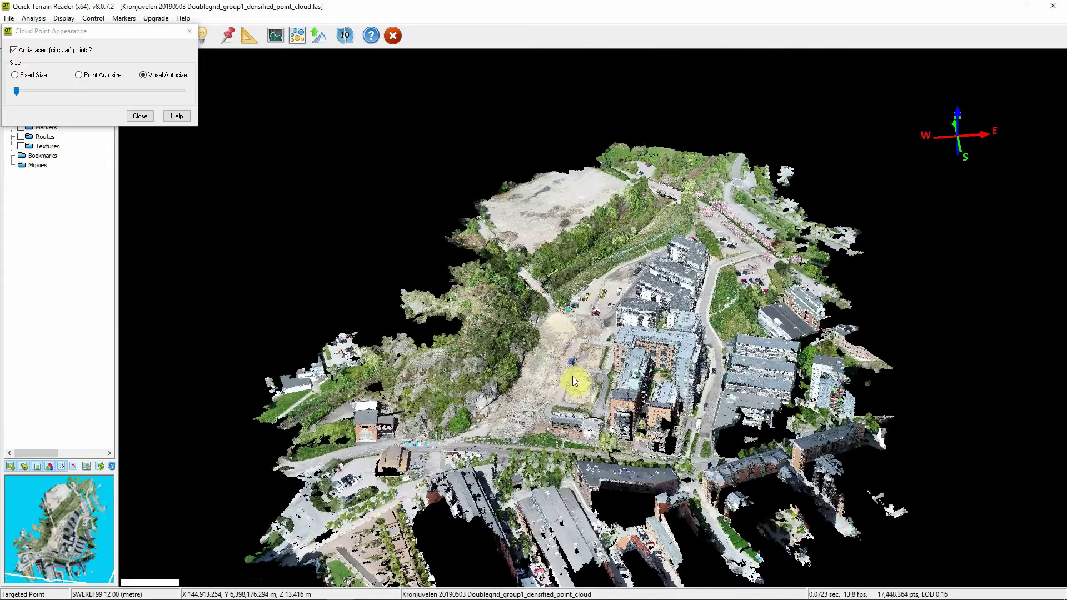
# Orbit close to the construction site and apartment blocks, then return to the Pix4D Cloud browser
pyautogui.moveTo(574, 382); pyautogui.dragTo(568, 363, button='right')
pyautogui.moveTo(567, 362); pyautogui.dragTo(598, 356)
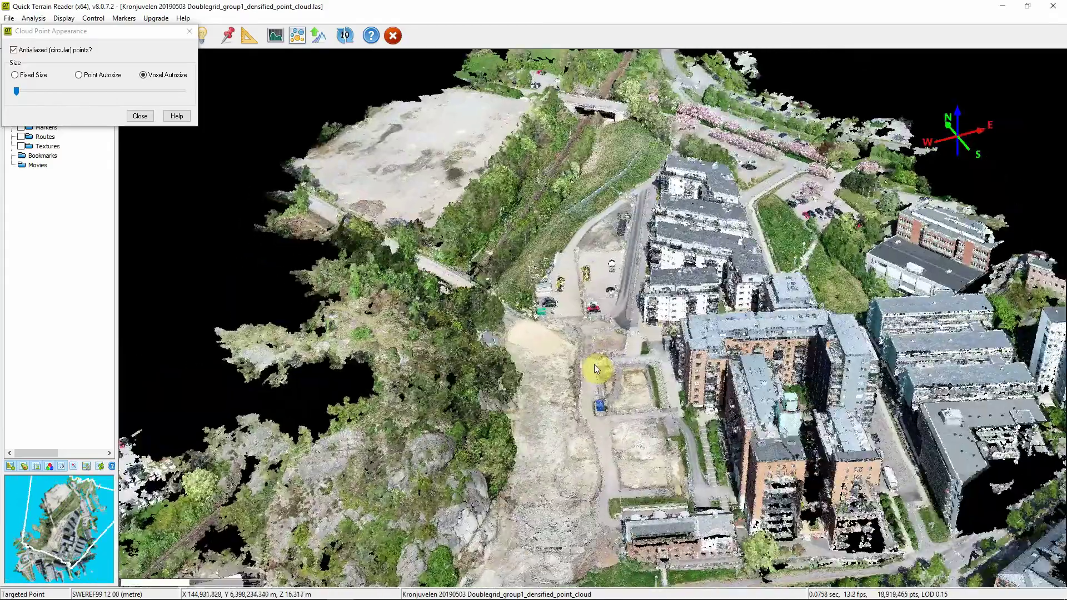
pyautogui.moveTo(595, 365)
pyautogui.mouseDown(button='right')
pyautogui.moveTo(495, 326)
pyautogui.moveTo(517, 354)
pyautogui.mouseUp(button='right')
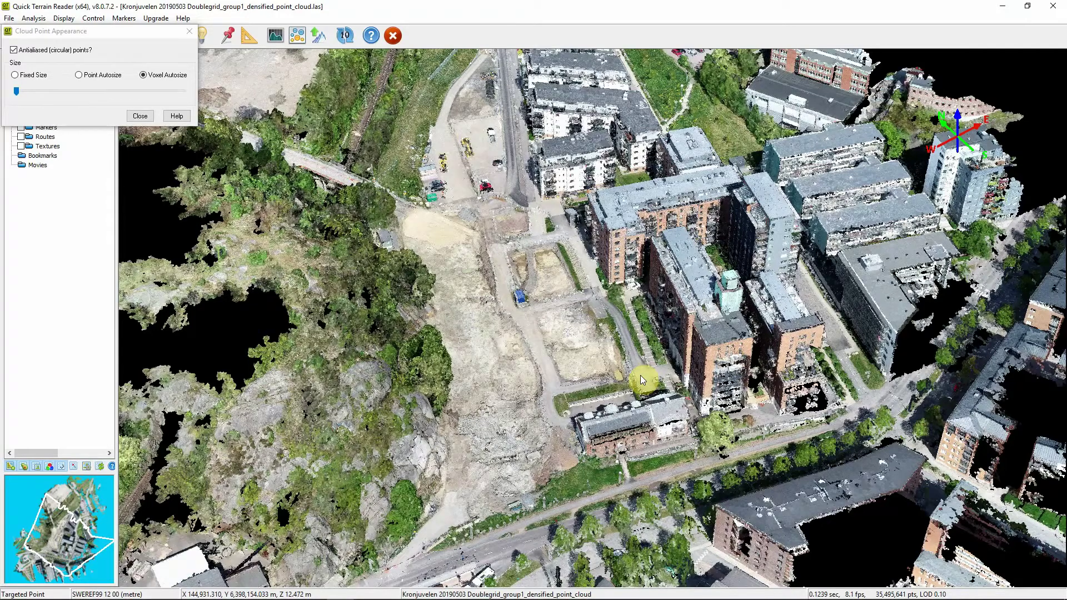
pyautogui.scroll(-1, 641, 375)
pyautogui.scroll(-1, 641, 375)
pyautogui.scroll(-1, 641, 375)
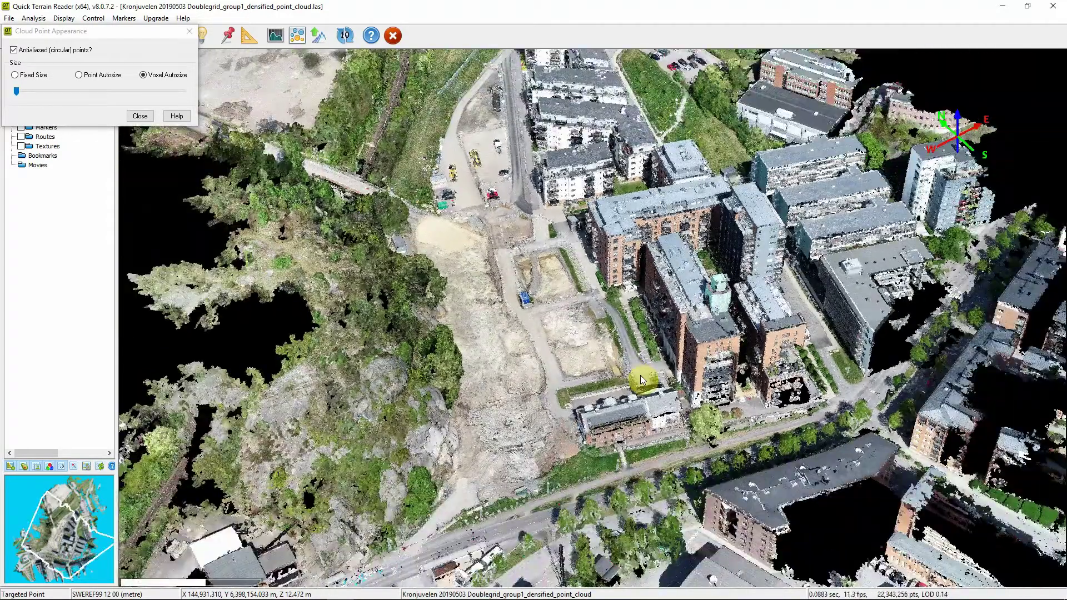
pyautogui.scroll(-1, 641, 375)
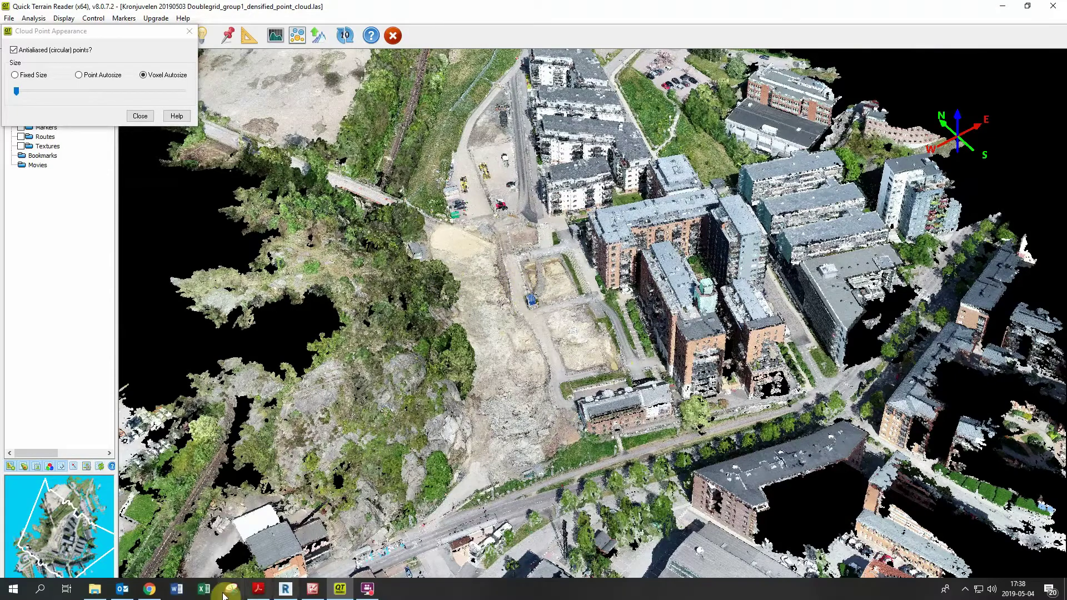
pyautogui.click(148, 591)
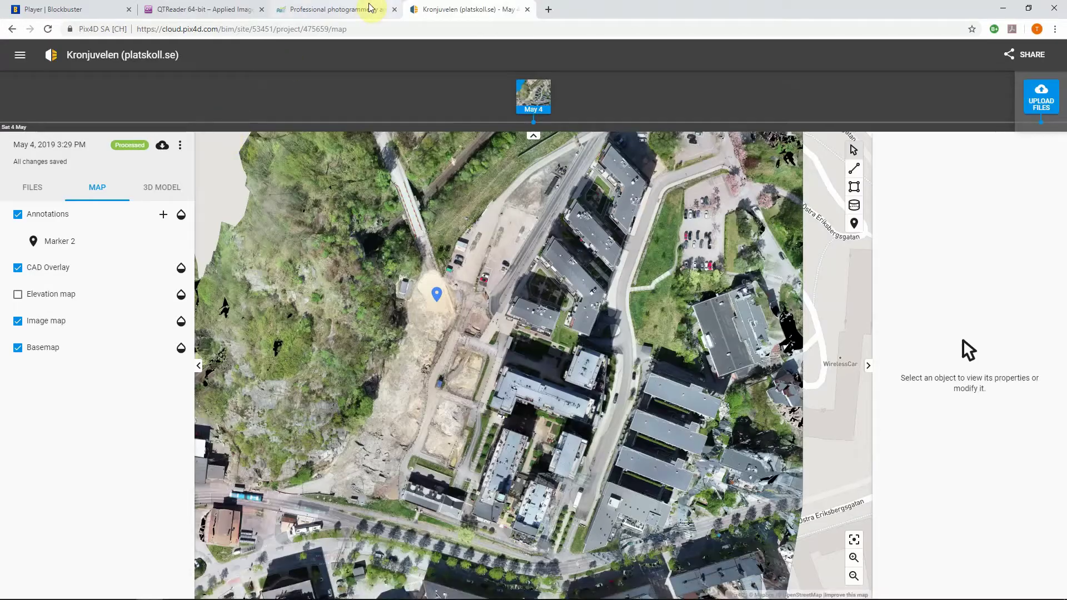
# Switch to the 'QTReader 64-bit – Applied Imagery' tab and scroll to the page top
pyautogui.click(220, 13)
pyautogui.scroll(2, 400, 159)
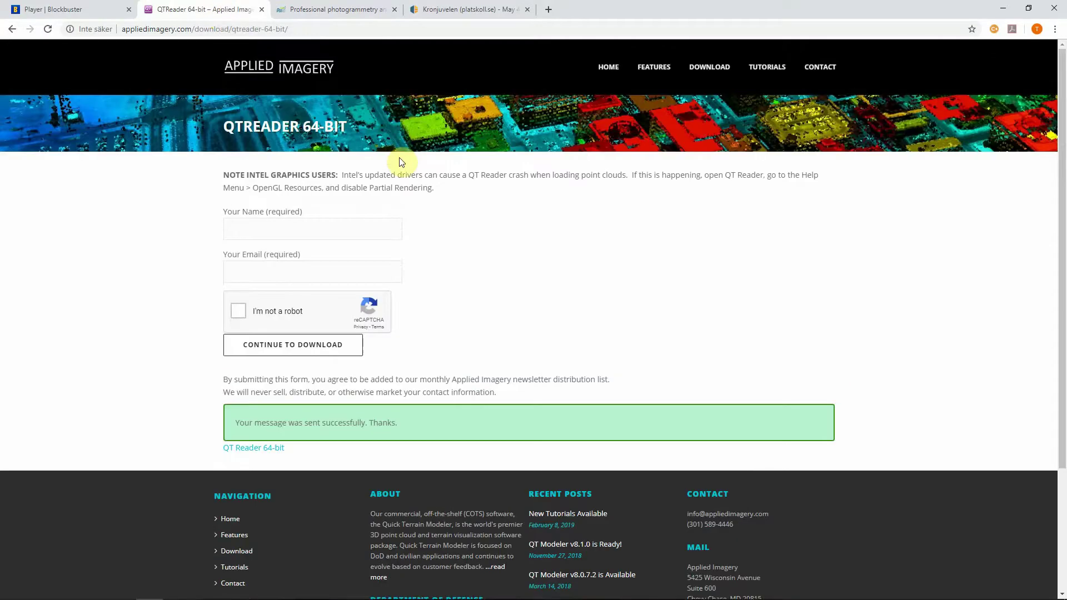